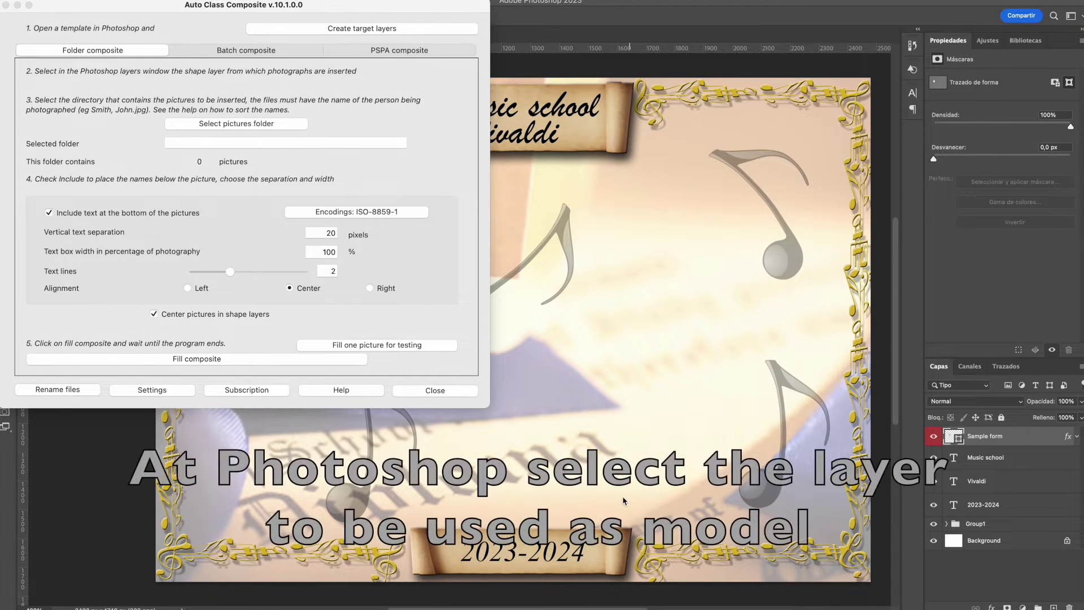
- With the Sample form layer selected in Photoshop, open Generate shape layers for the Vivaldi template
left_click(568, 382)
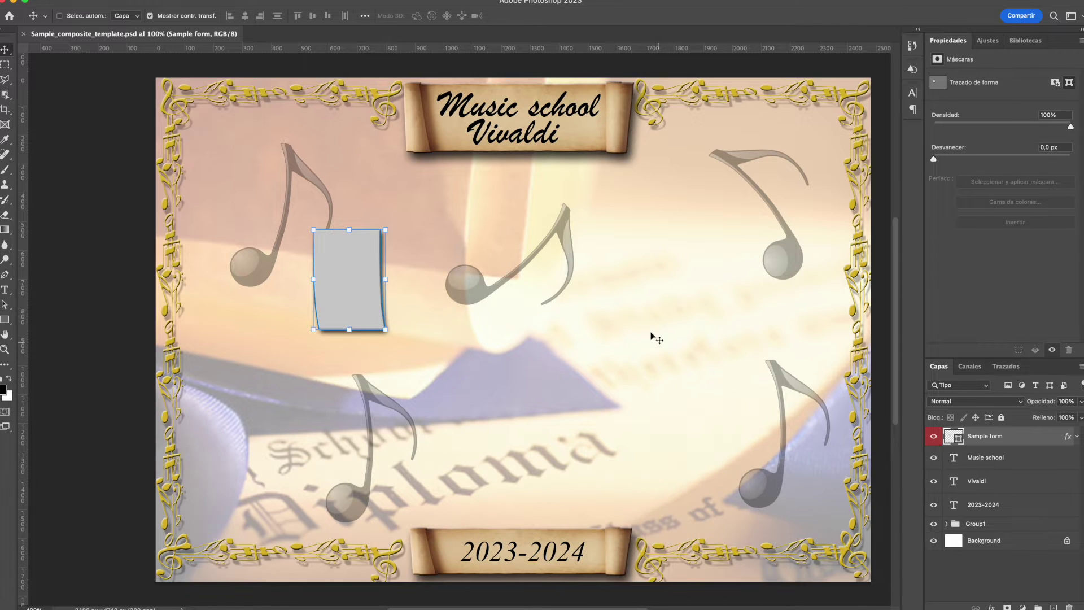
key("super+Tab")
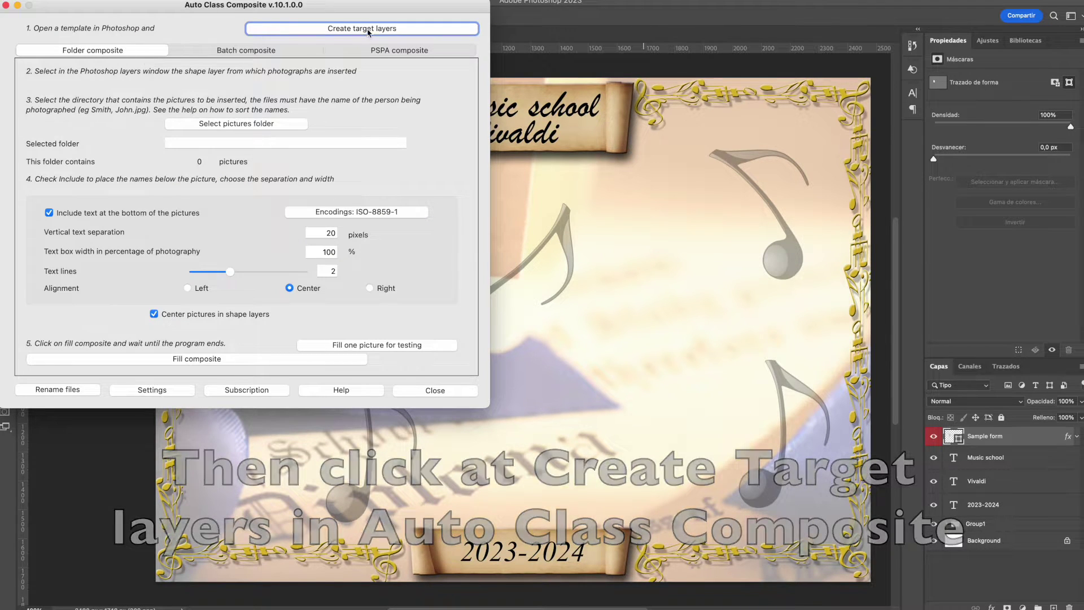
left_click(337, 31)
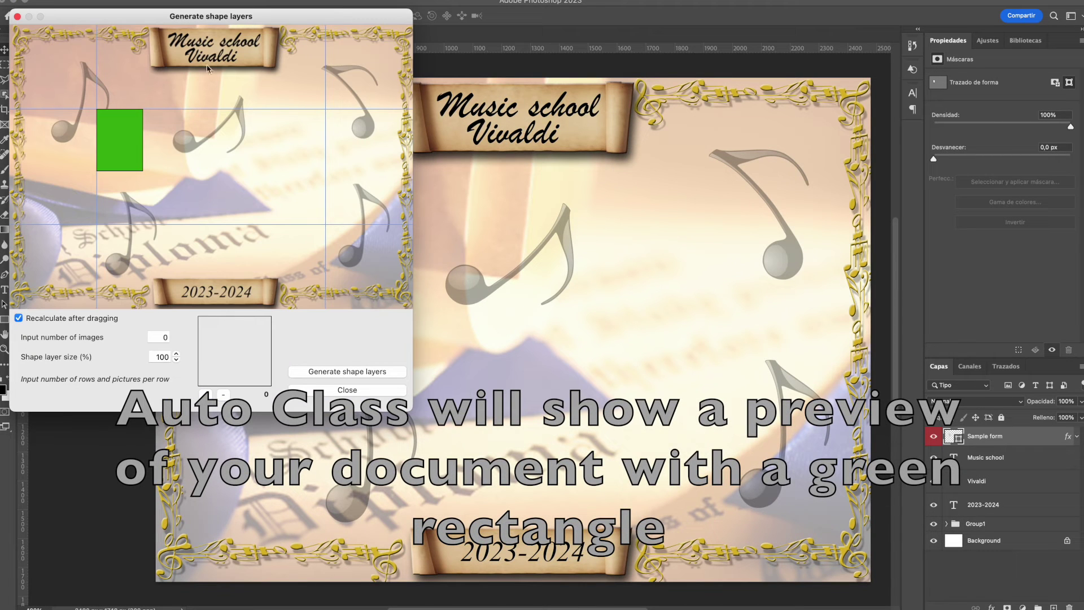
left_click_drag(260, 26, 807, 219)
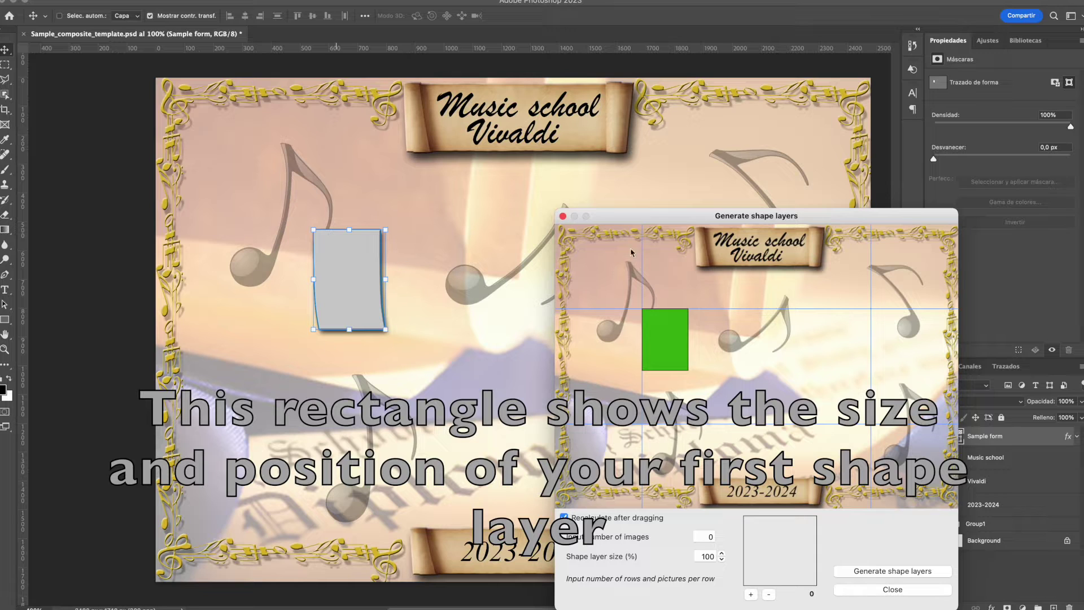
left_click_drag(802, 220, 268, 30)
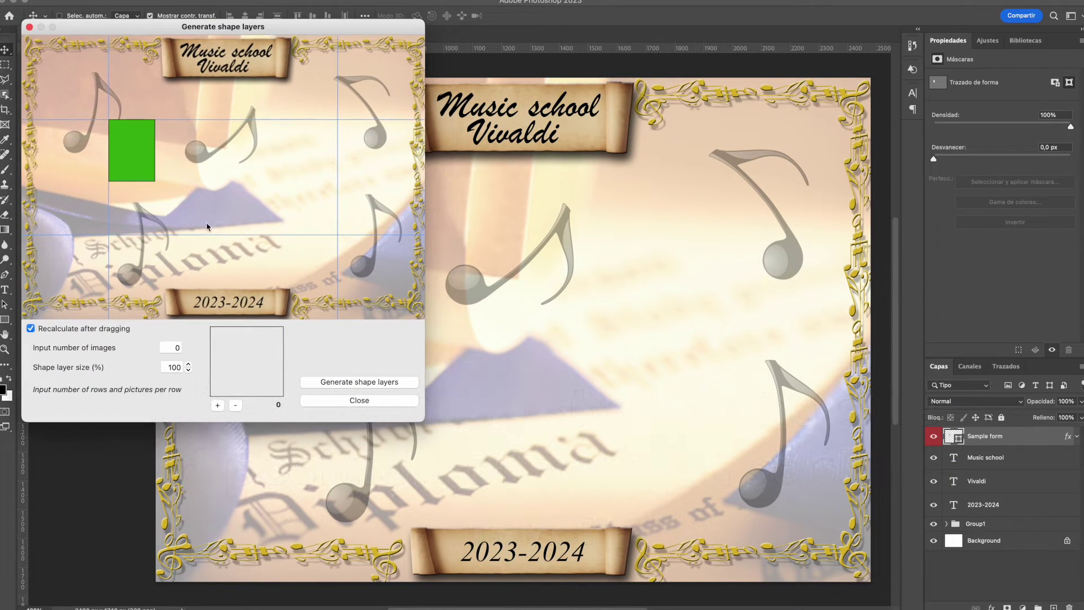
left_click(172, 348)
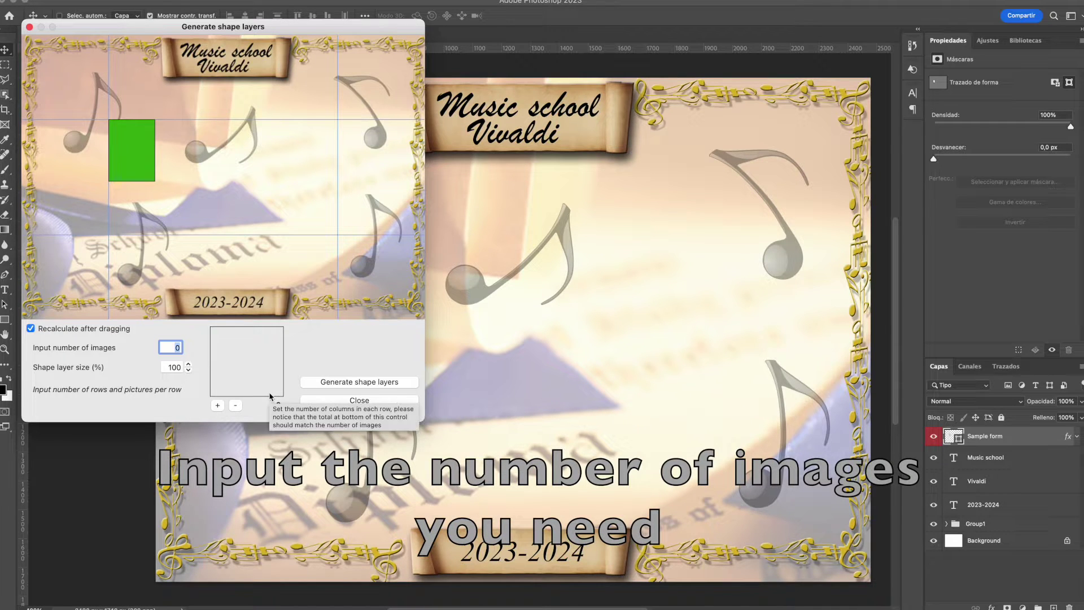
- Set the image count to 27 and widen the composite area downward, left and right
type("27")
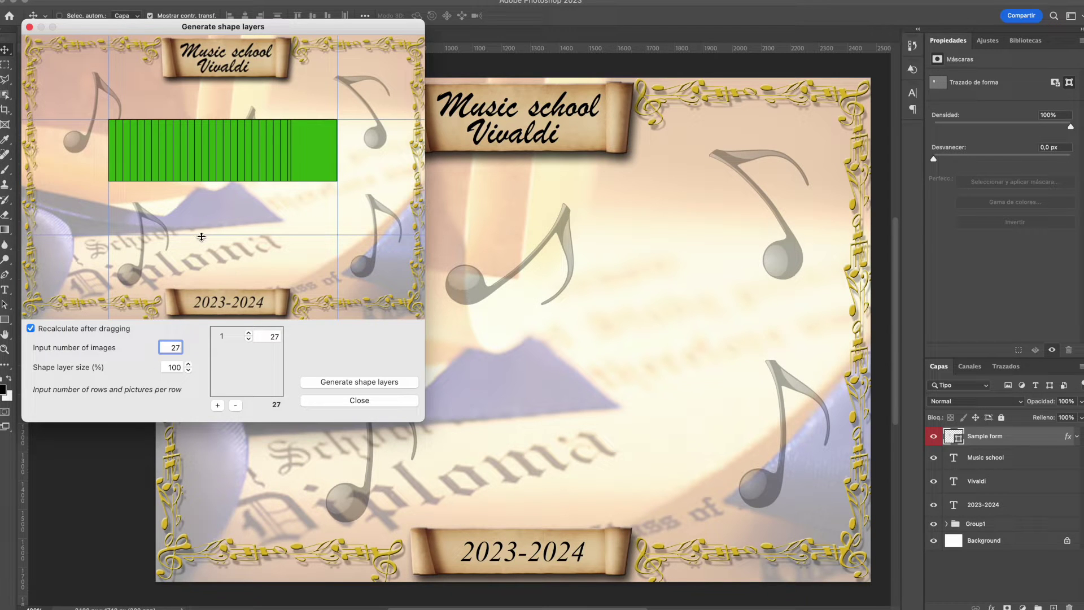
left_click_drag(202, 234, 150, 277)
left_click_drag(111, 203, 61, 203)
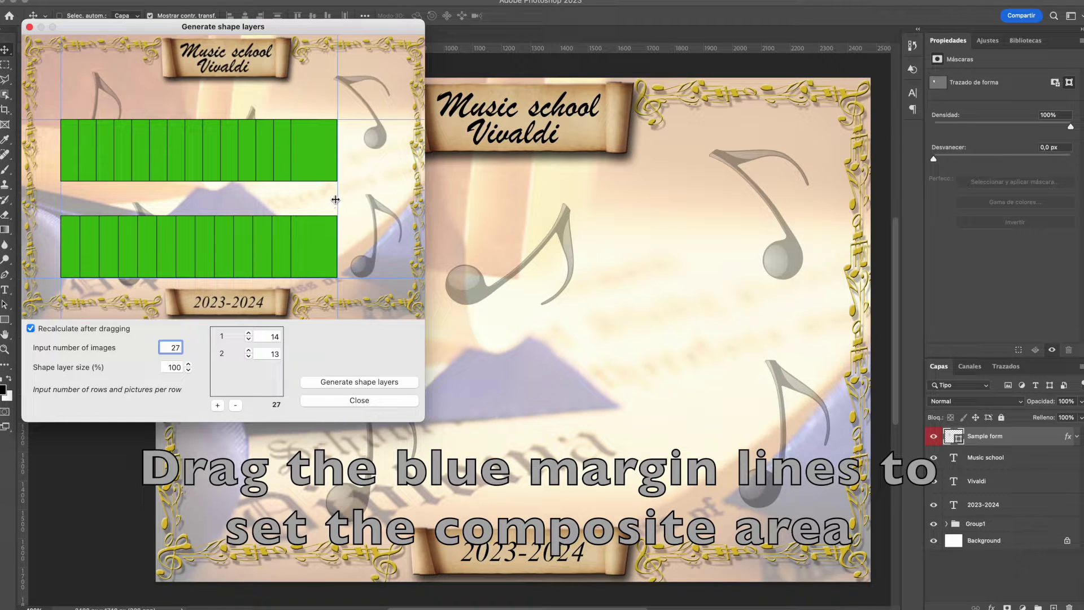
left_click_drag(337, 199, 384, 201)
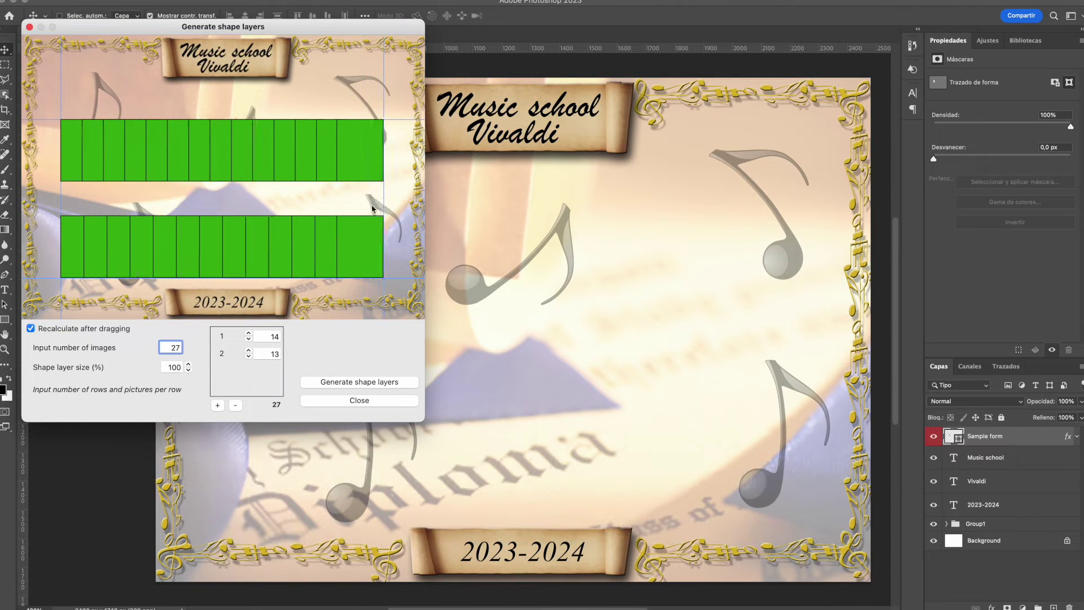
double_click(168, 367)
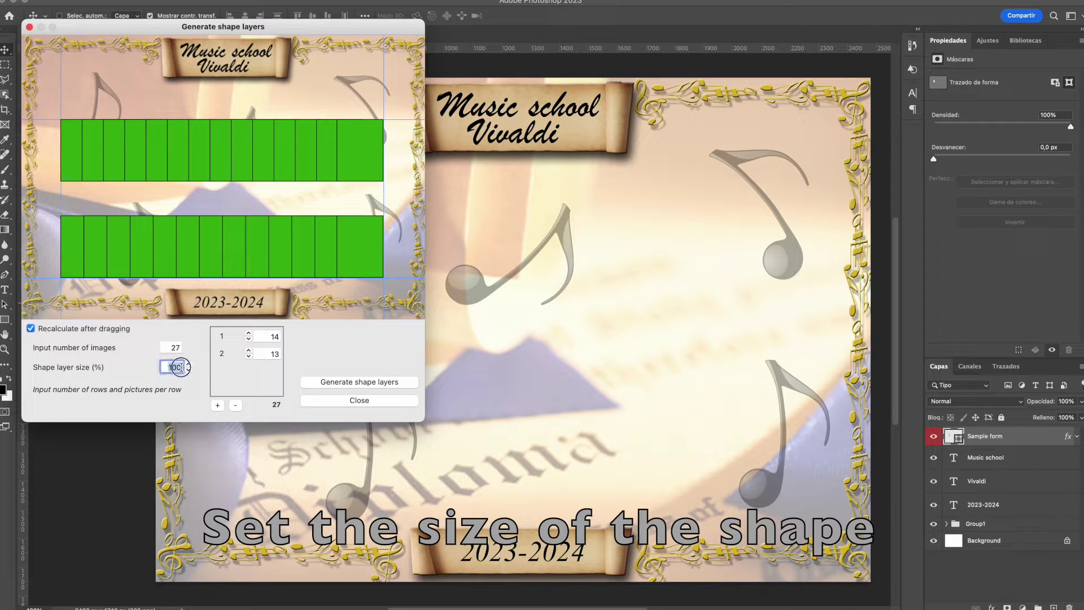
- Set shape layer size to 60% and raise the top margin, giving rows of 7, 7, 7, 6
type("70")
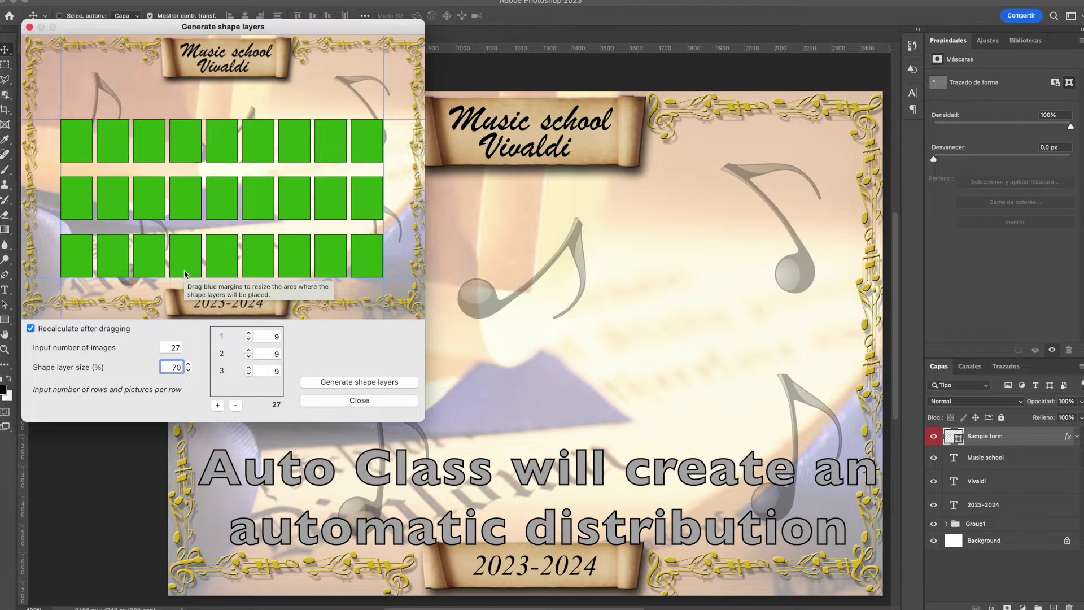
double_click(184, 367)
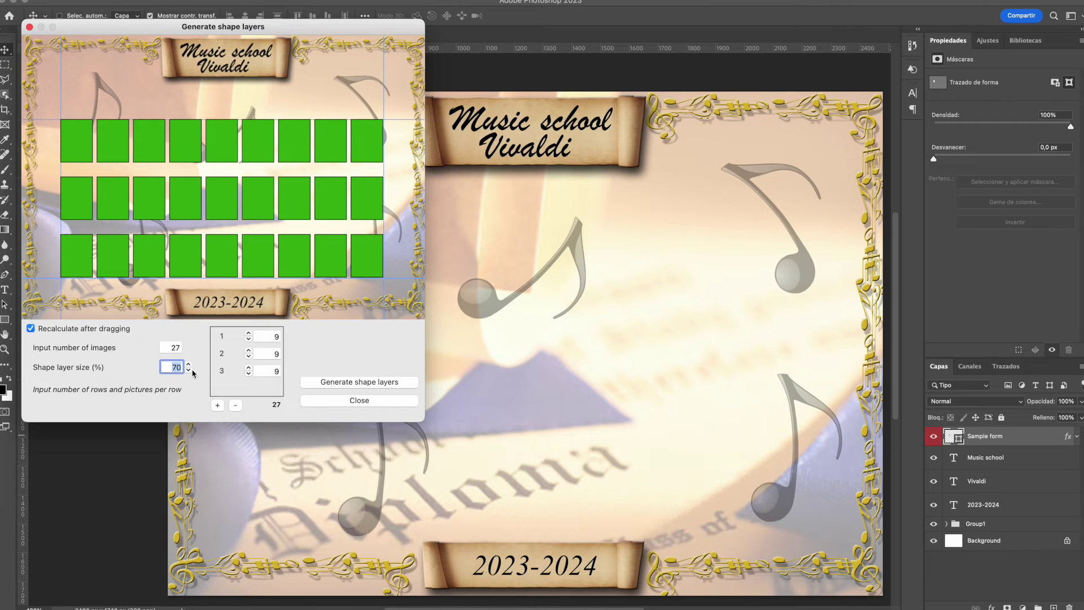
type("60")
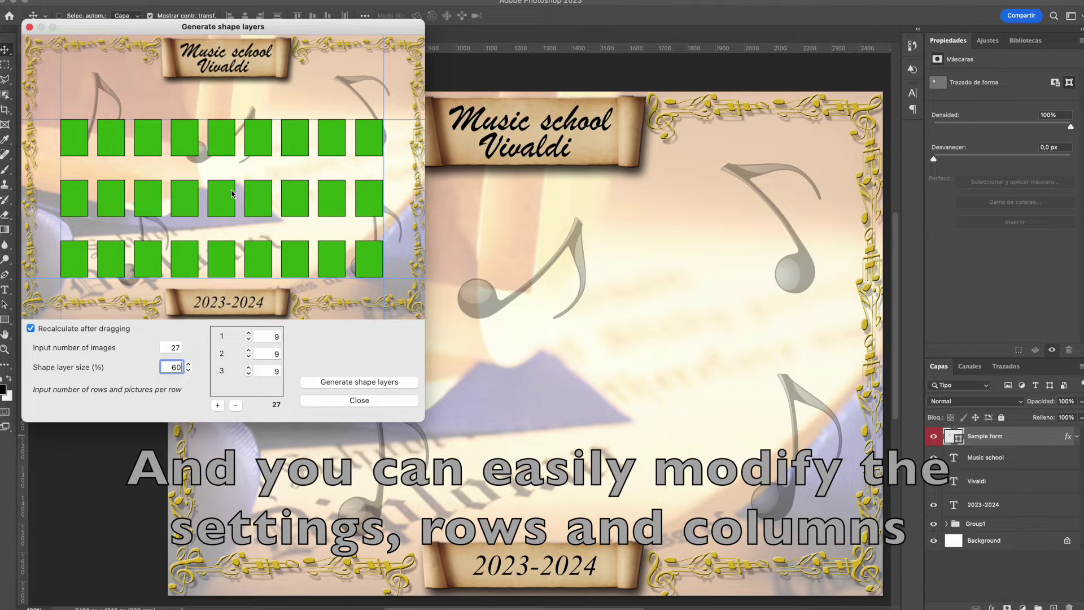
left_click_drag(241, 119, 241, 94)
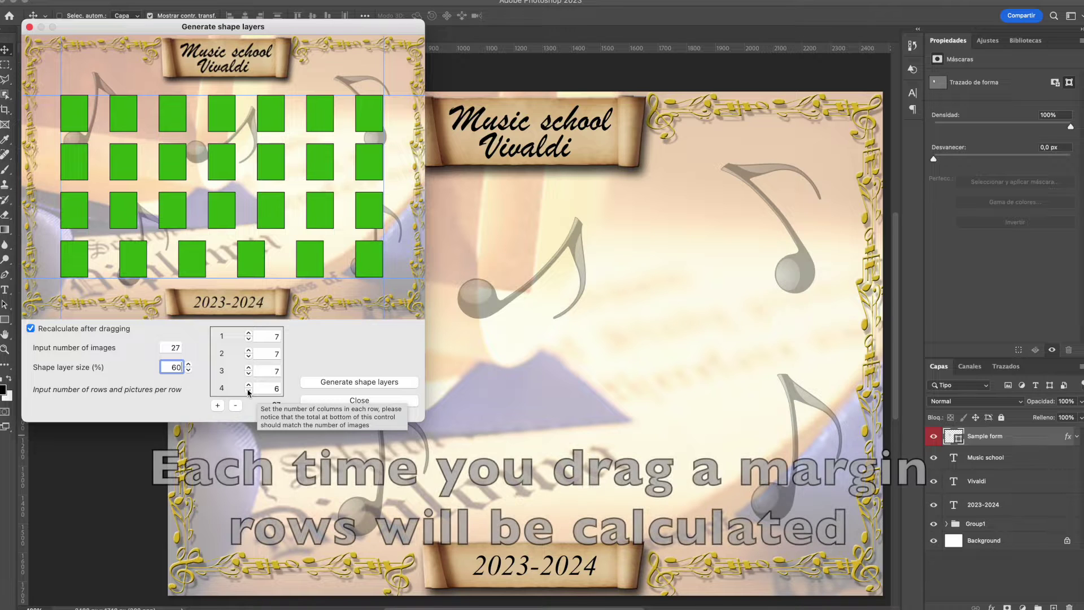
left_click(248, 392)
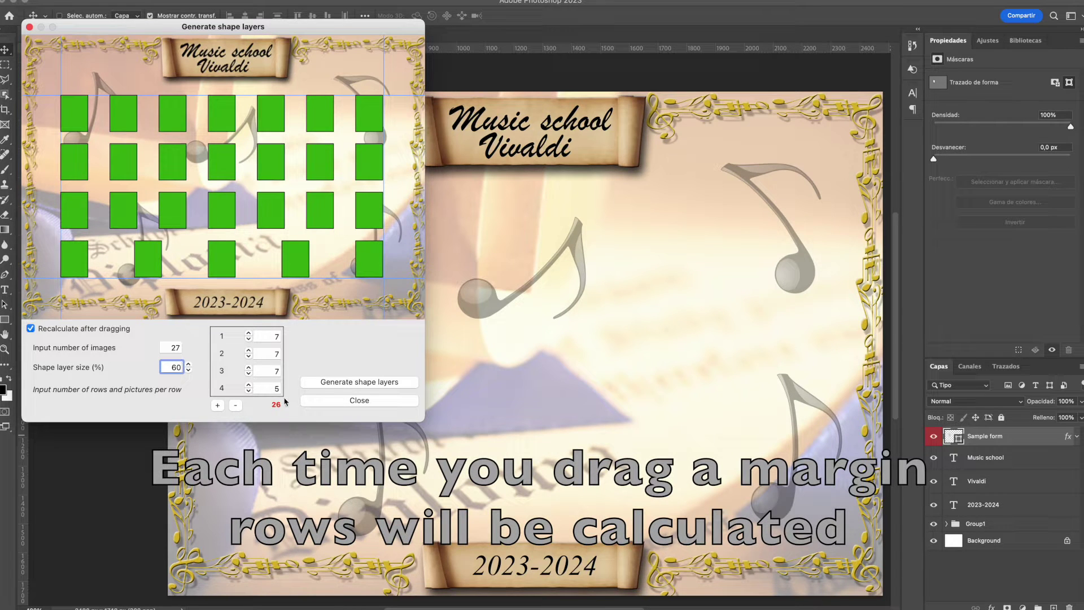
left_click(249, 368)
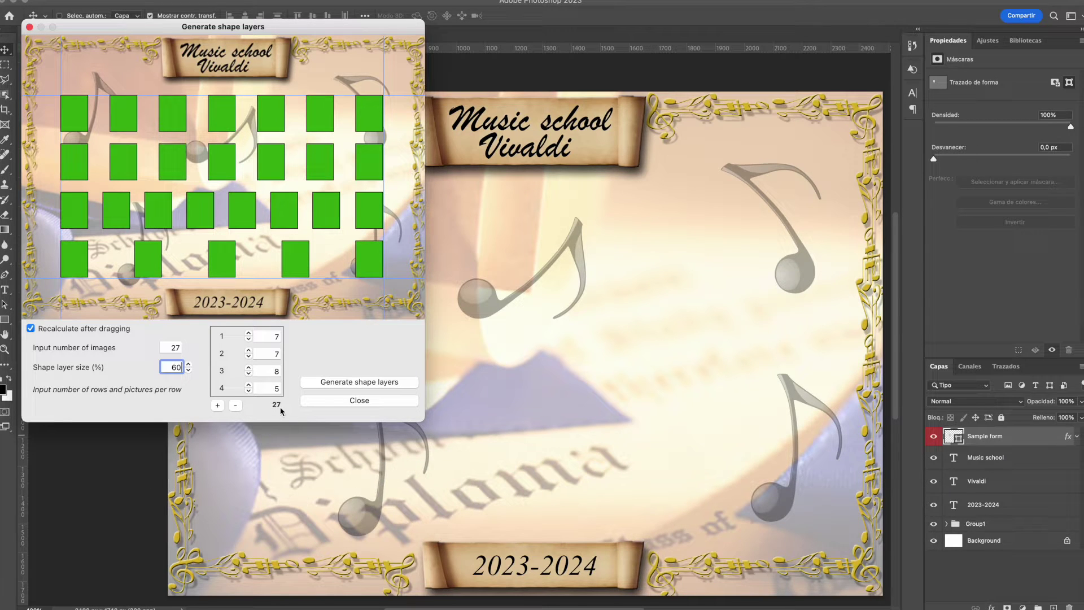
left_click(248, 385)
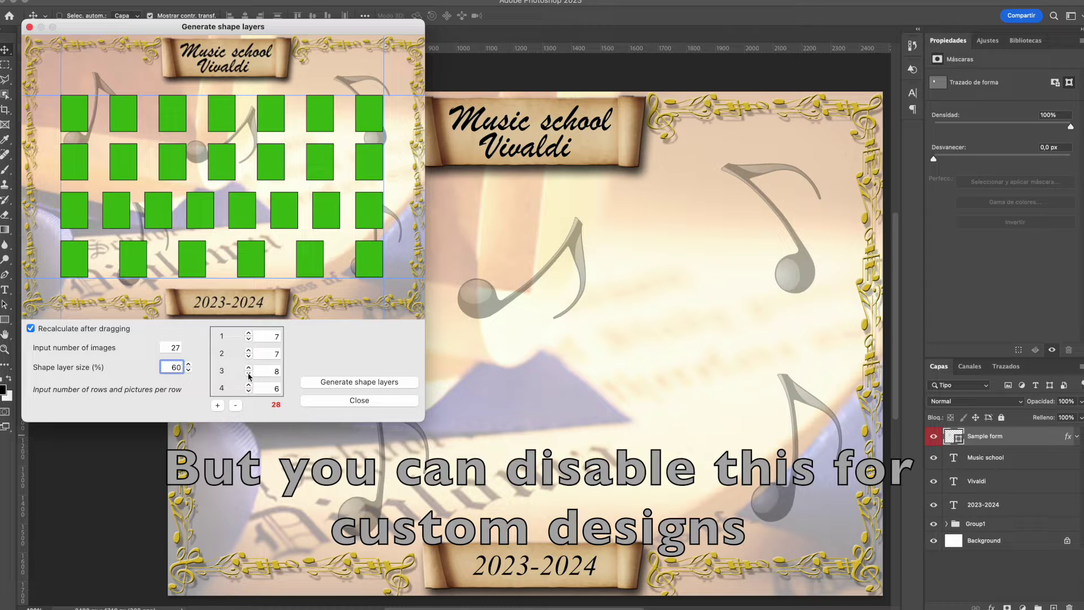
left_click(249, 374)
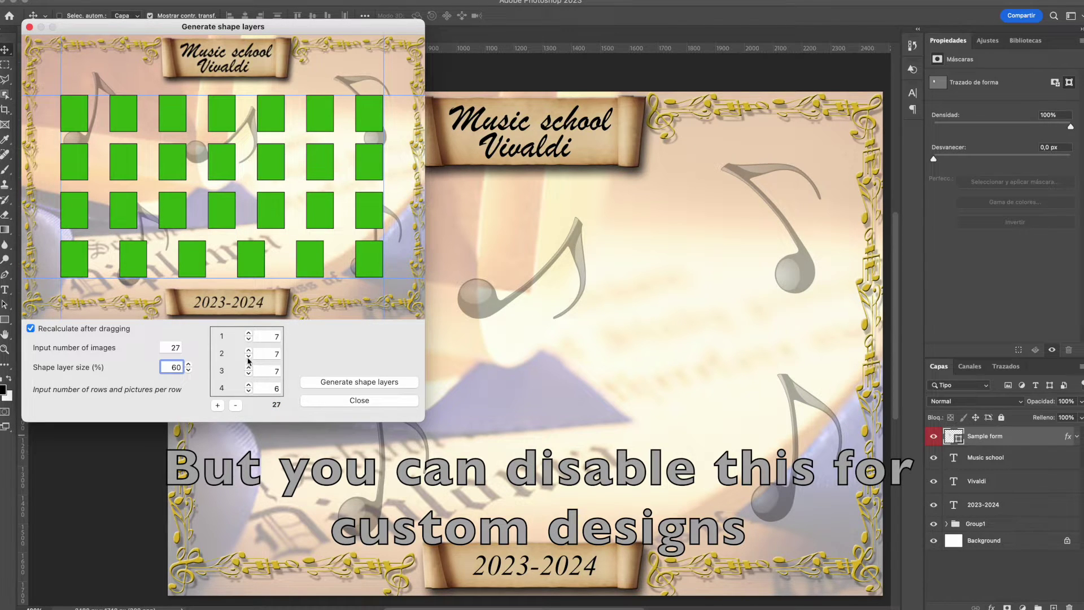
left_click(249, 350)
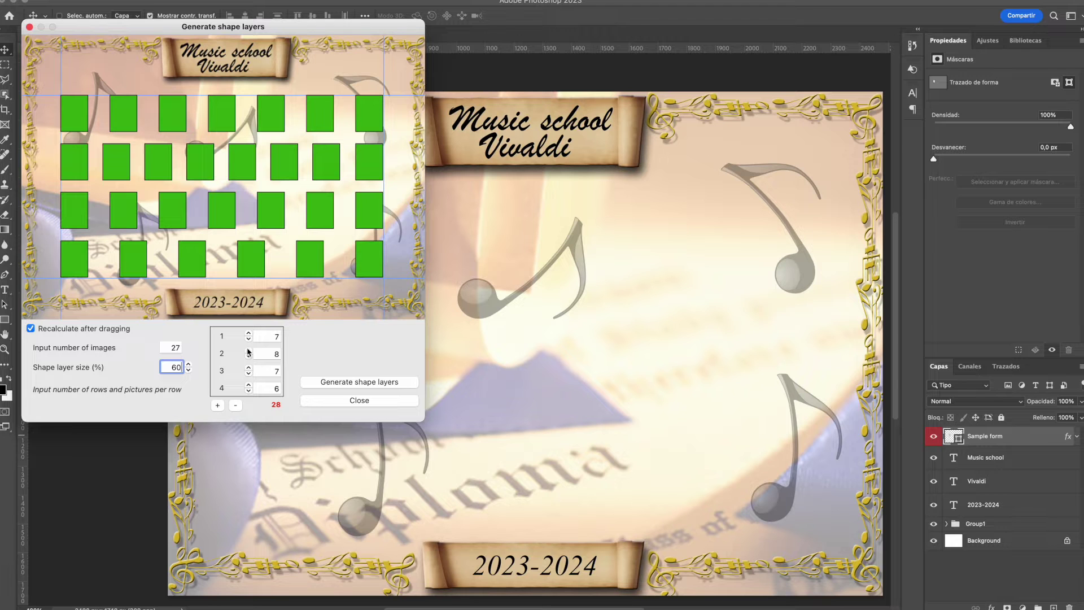
left_click(248, 390)
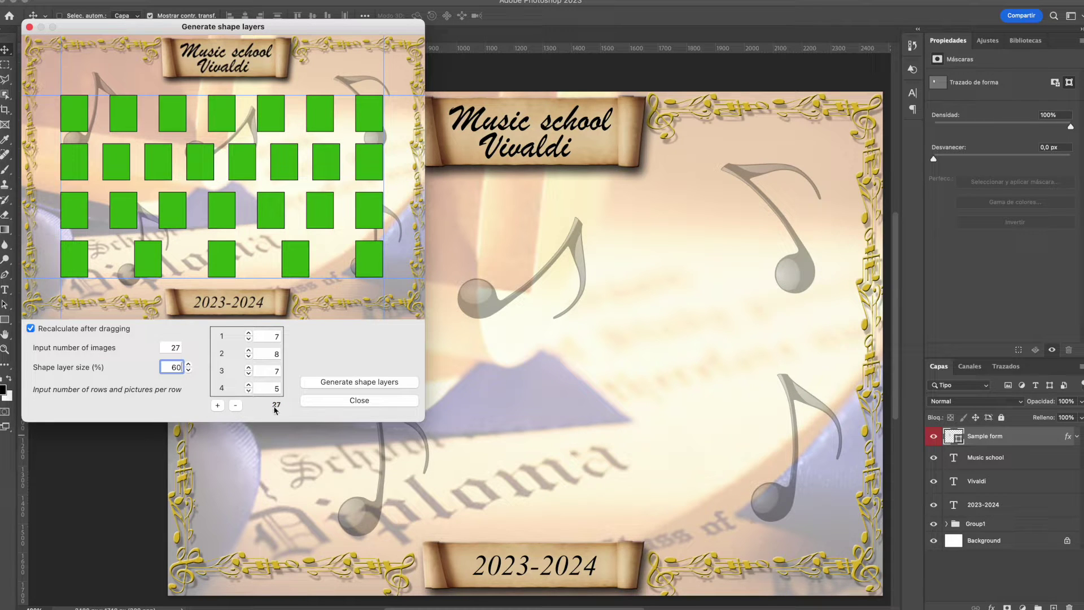
left_click(248, 385)
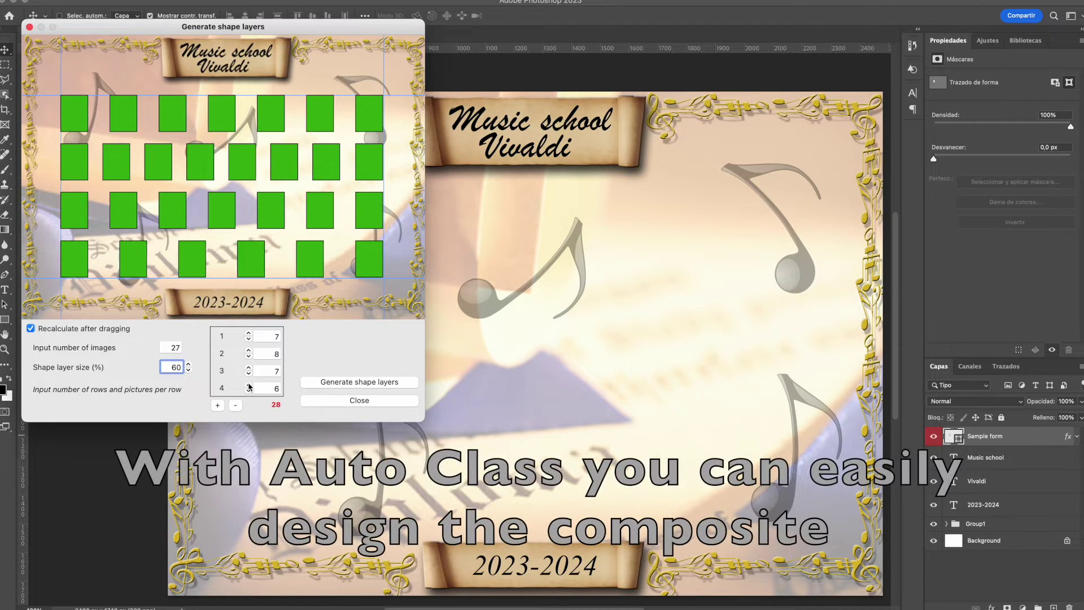
left_click(248, 357)
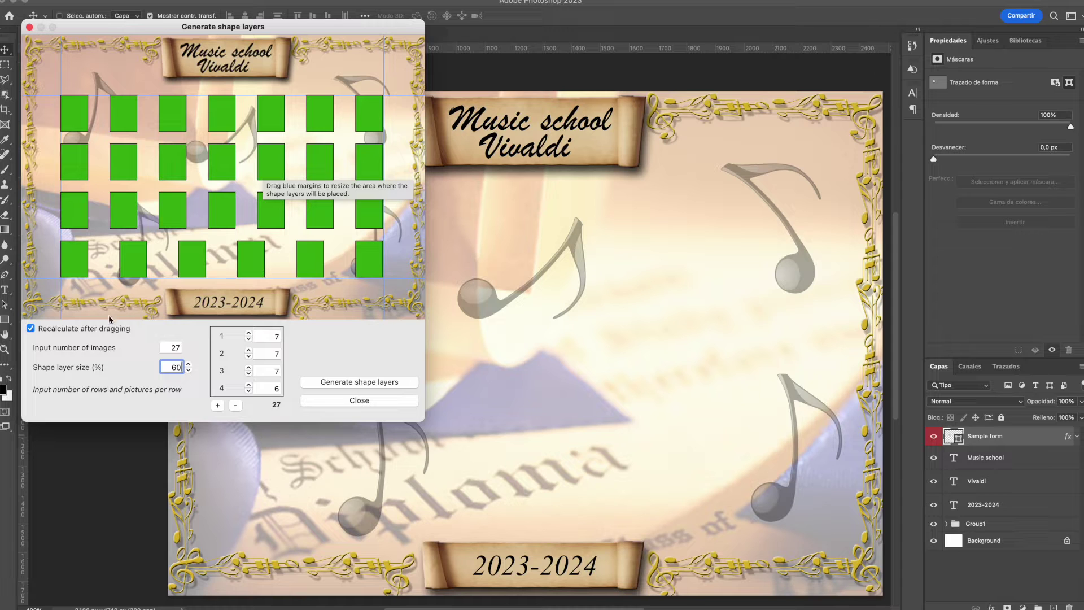
- Change the shape layer size to 55% and refresh the placeholder layout
left_click(31, 329)
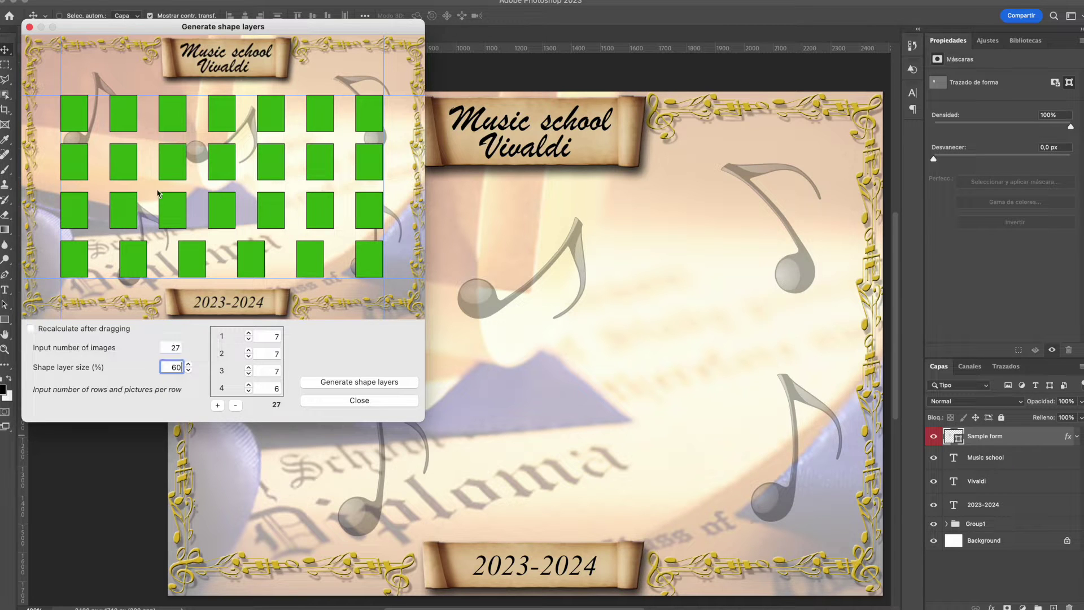
left_click_drag(241, 95, 242, 85)
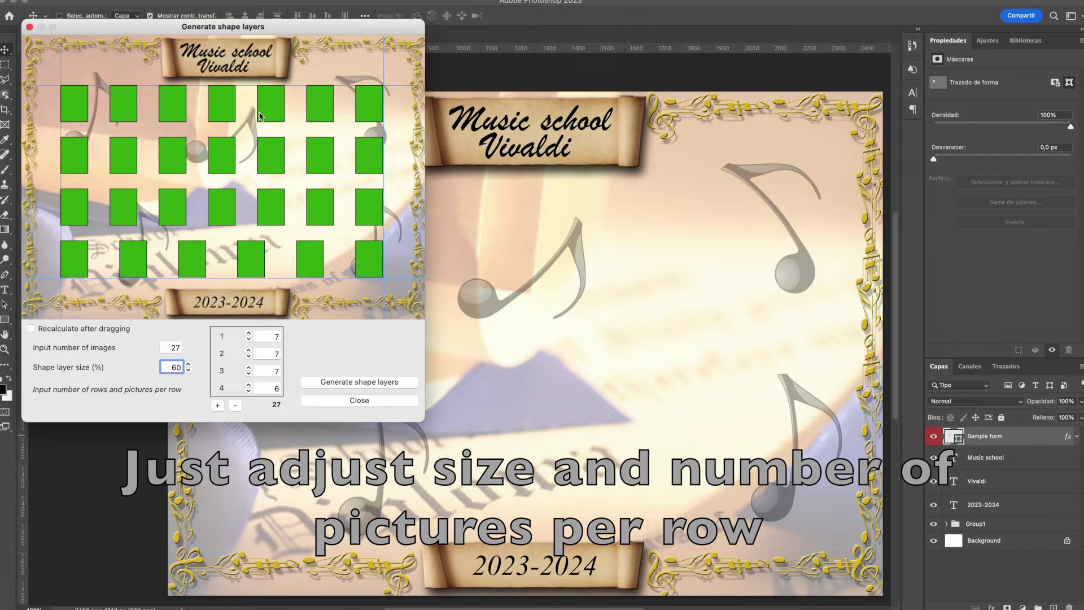
double_click(172, 367)
type("55")
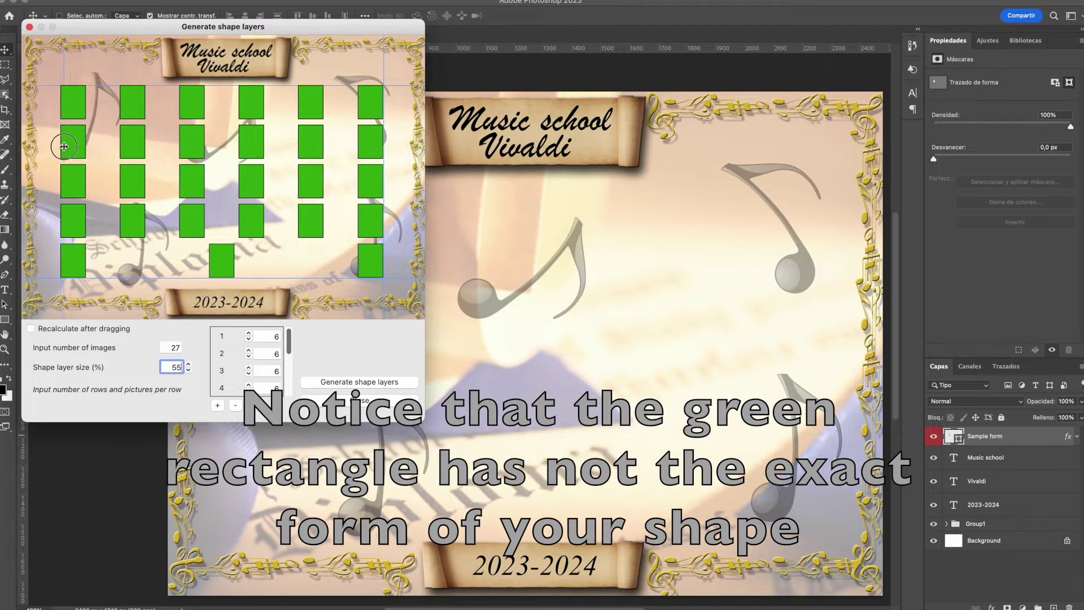
left_click(69, 148)
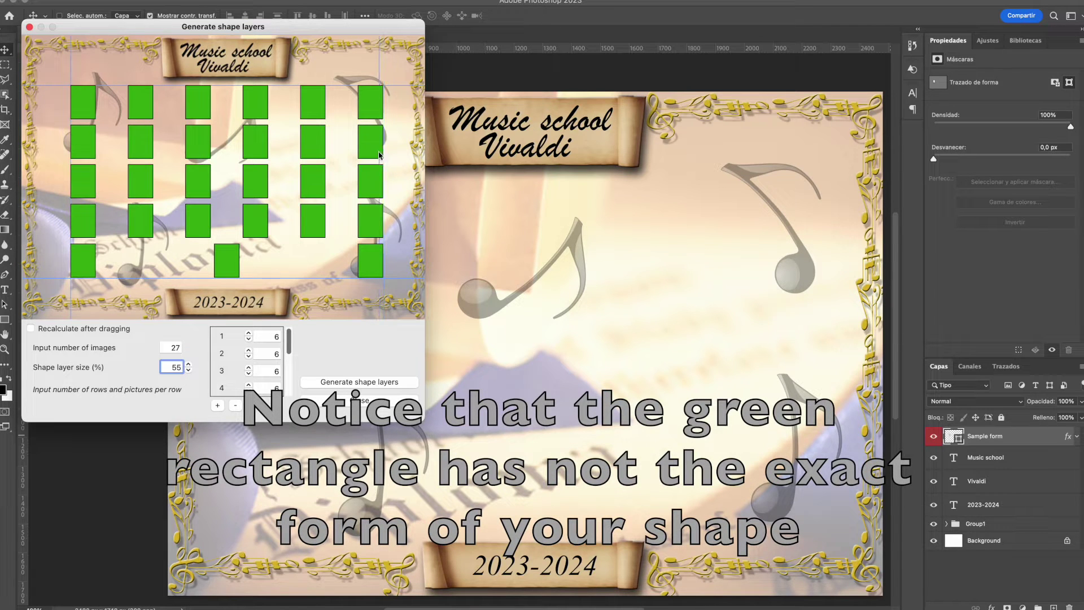
- Turn on Recalculate after dragging and nudge the top margin down to recalculate the grid
left_click_drag(340, 86, 338, 100)
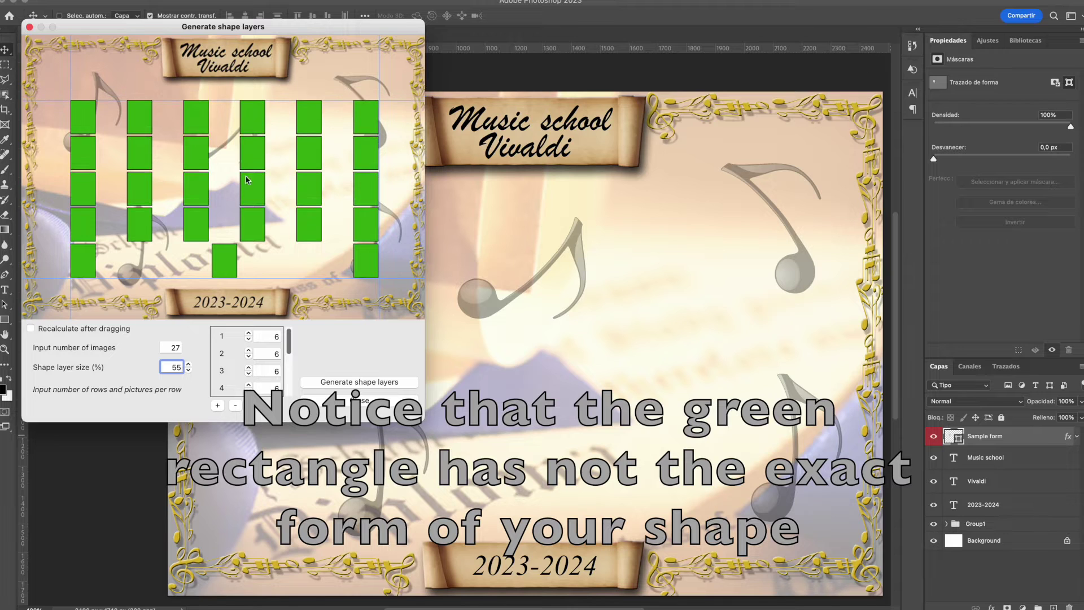
left_click(30, 328)
left_click_drag(220, 102, 220, 105)
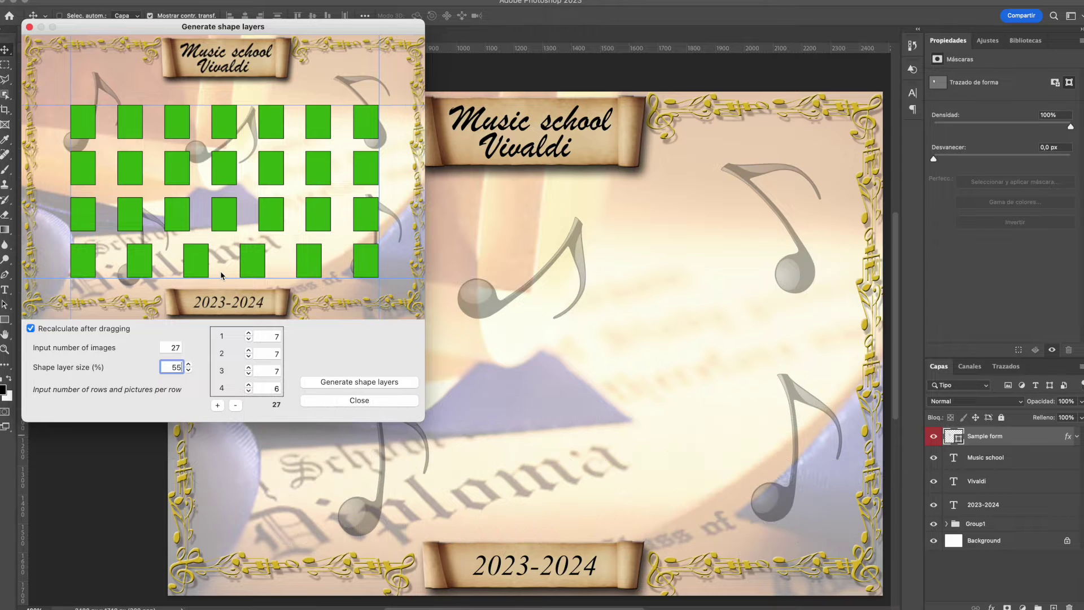
- Try adding a fifth row and adjusting row counts, then recalculate back to rows of 7, 7, 7, 6
left_click_drag(222, 277, 220, 280)
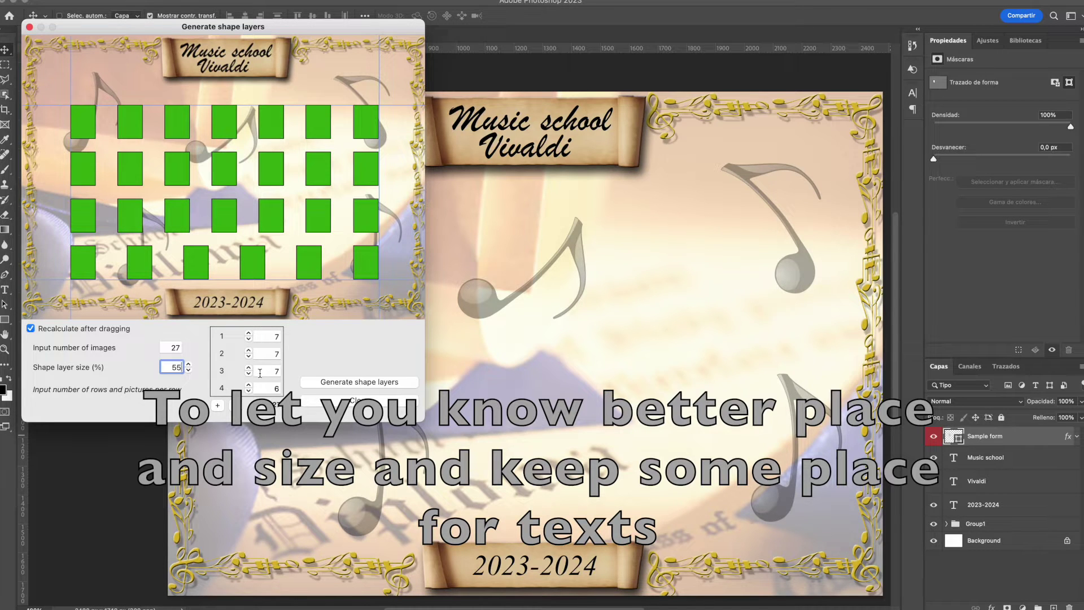
left_click(217, 405)
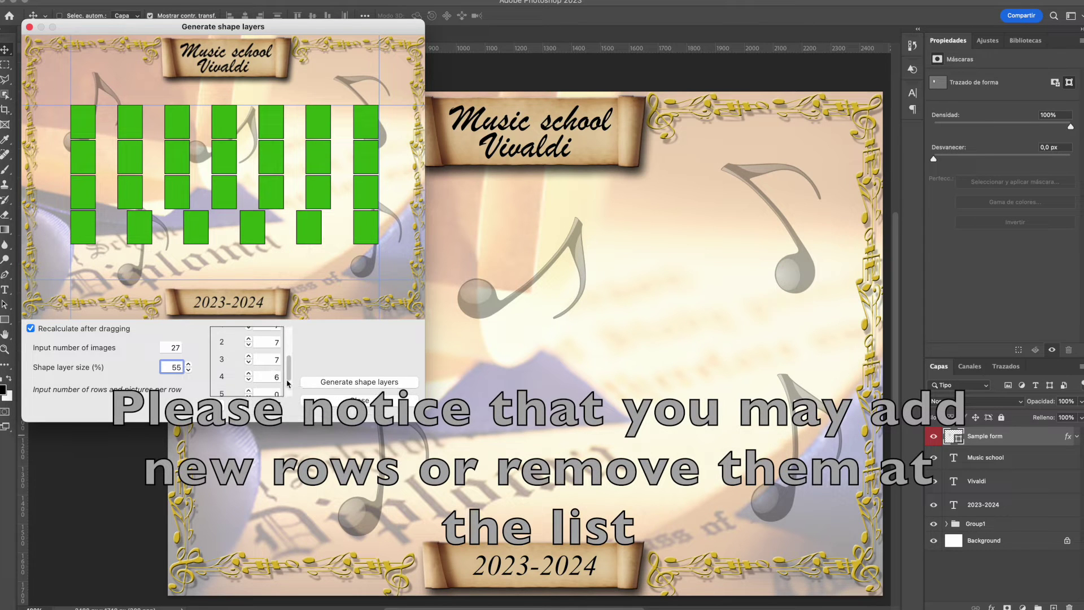
scroll(265, 373, "down", 2)
left_click(249, 384)
left_click(249, 385)
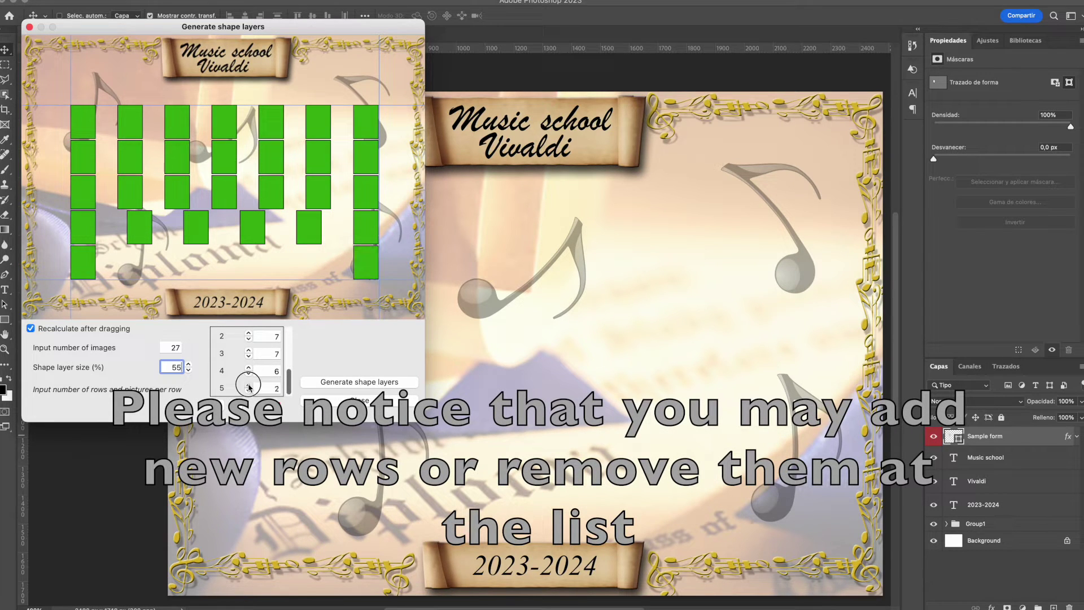
left_click(249, 374)
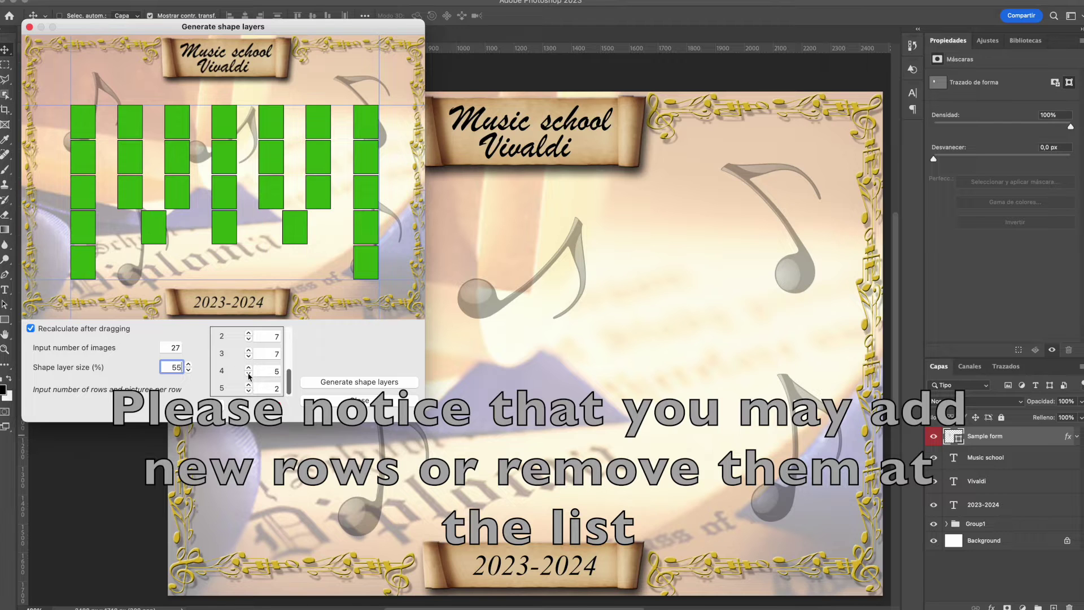
left_click(249, 374)
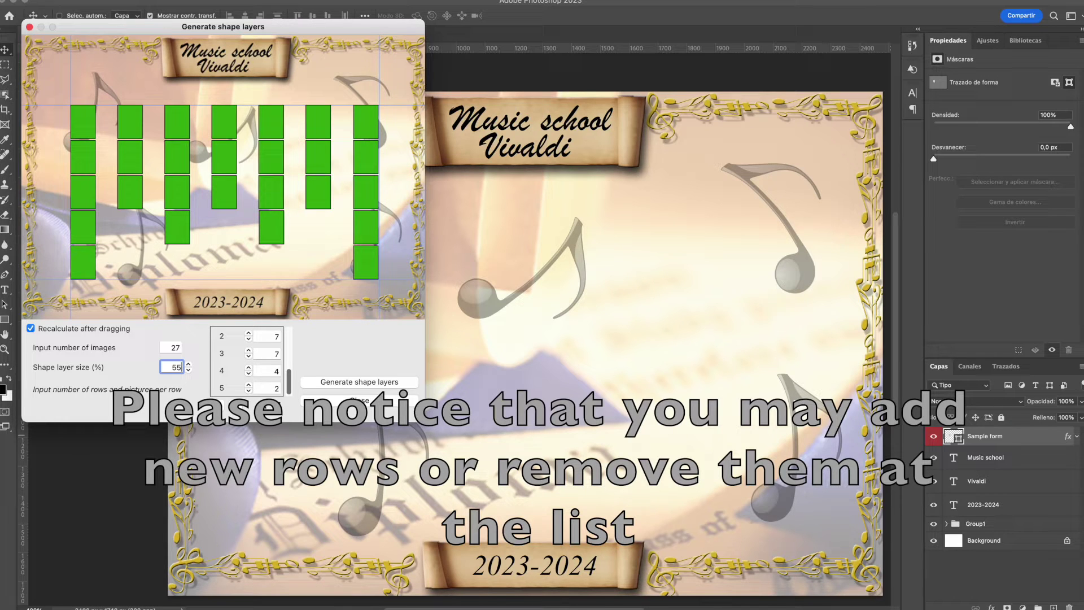
mouse_move(281, 403)
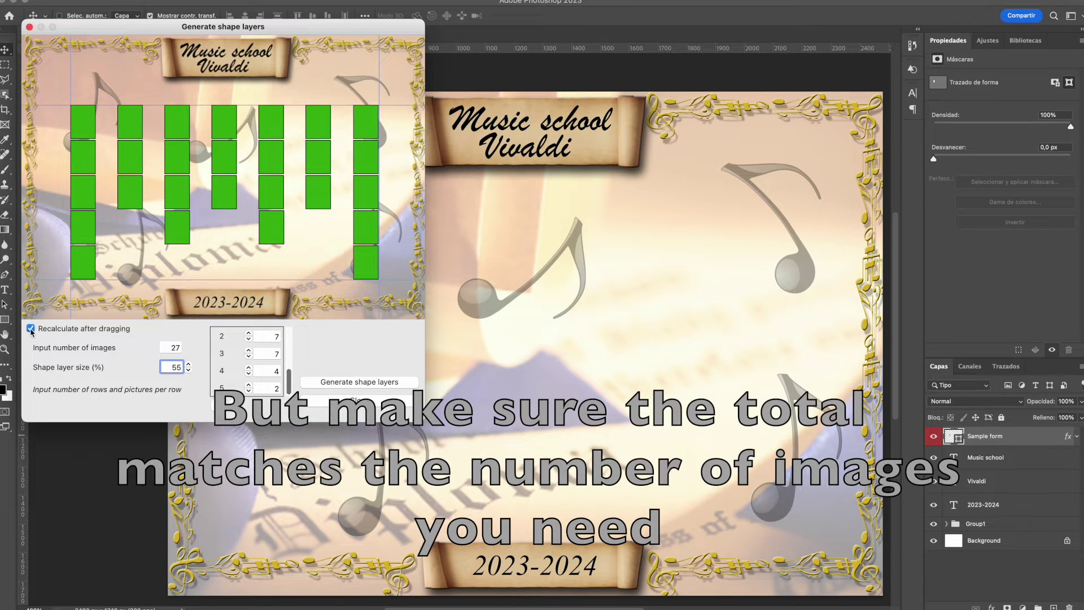
left_click_drag(220, 280, 220, 280)
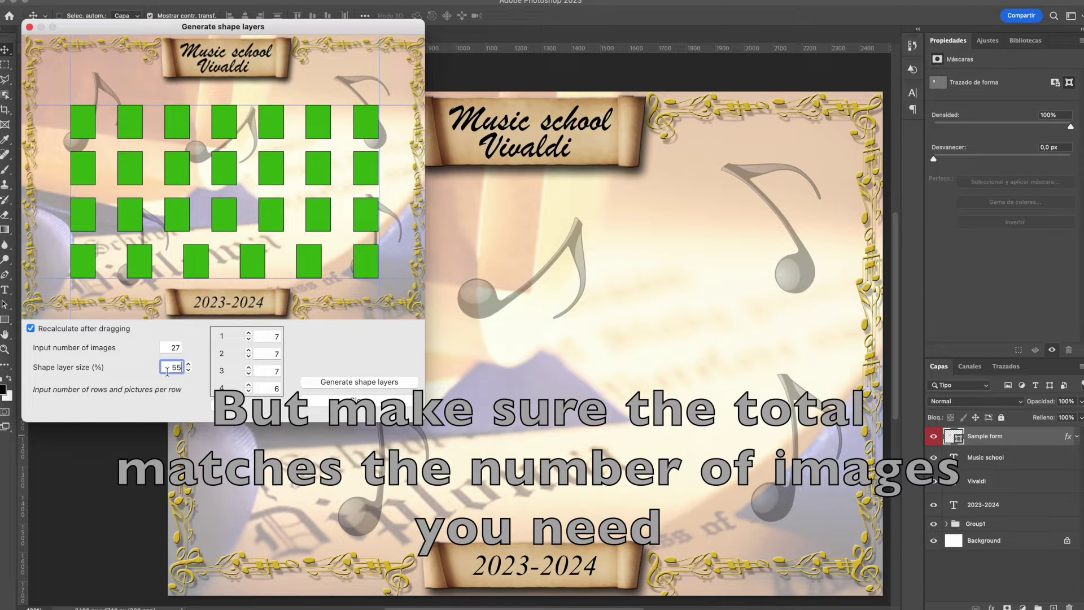
- Set 31 images at 54% shape size (rows 8, 8, 8, 7) and generate the shape layers
key("shift+Tab")
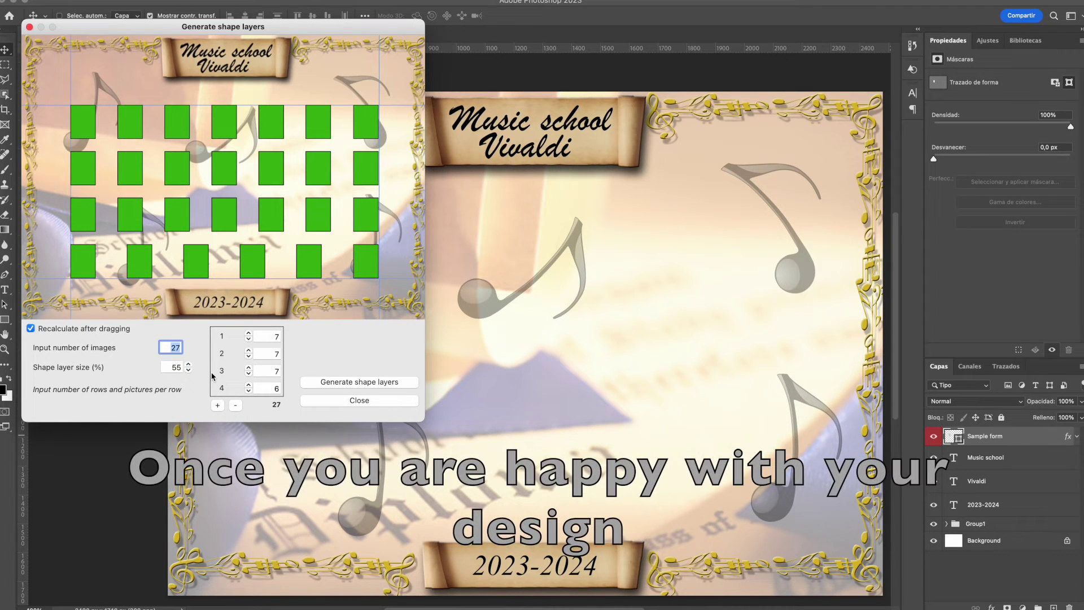
type("28")
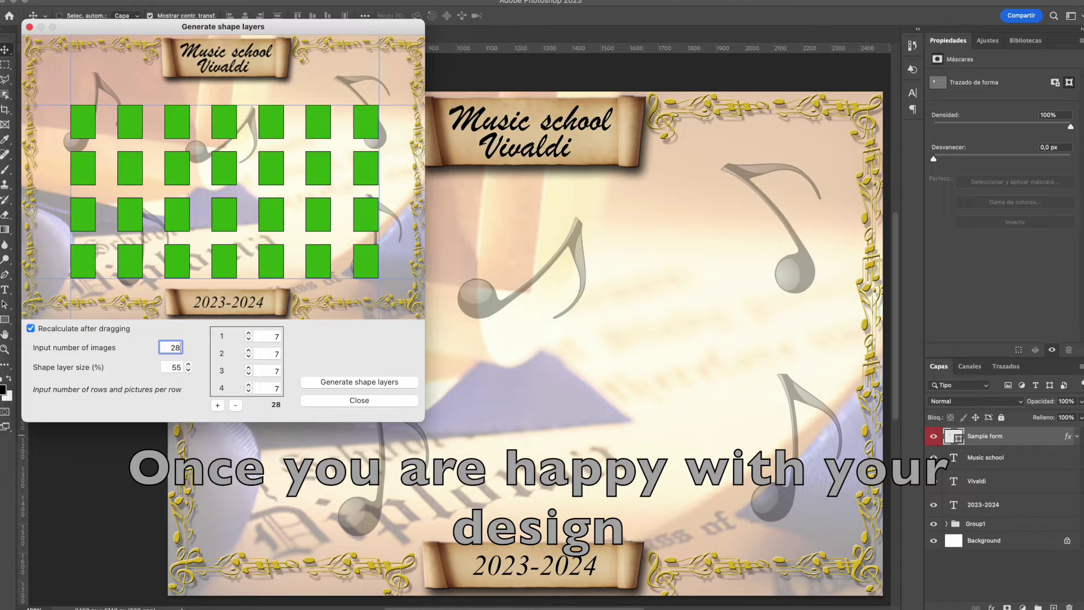
double_click(170, 351)
type("31")
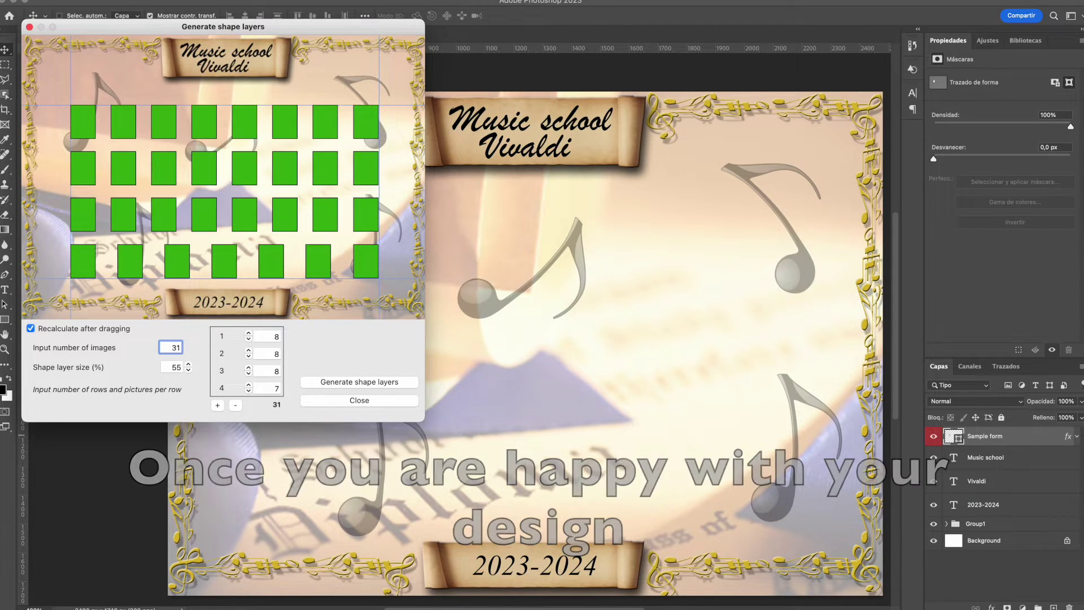
left_click(188, 370)
left_click(189, 370)
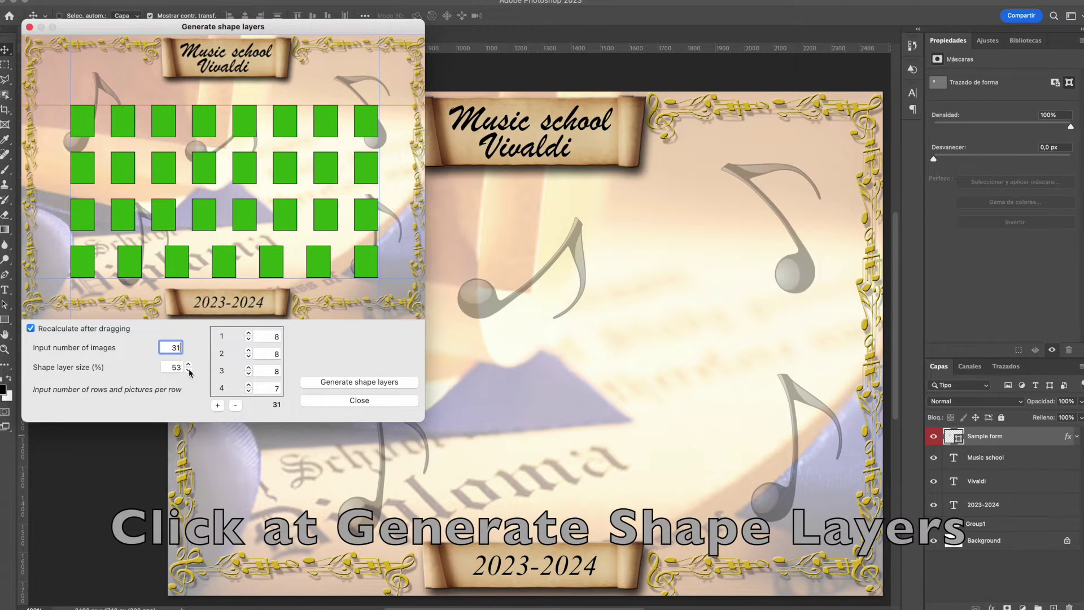
left_click(188, 364)
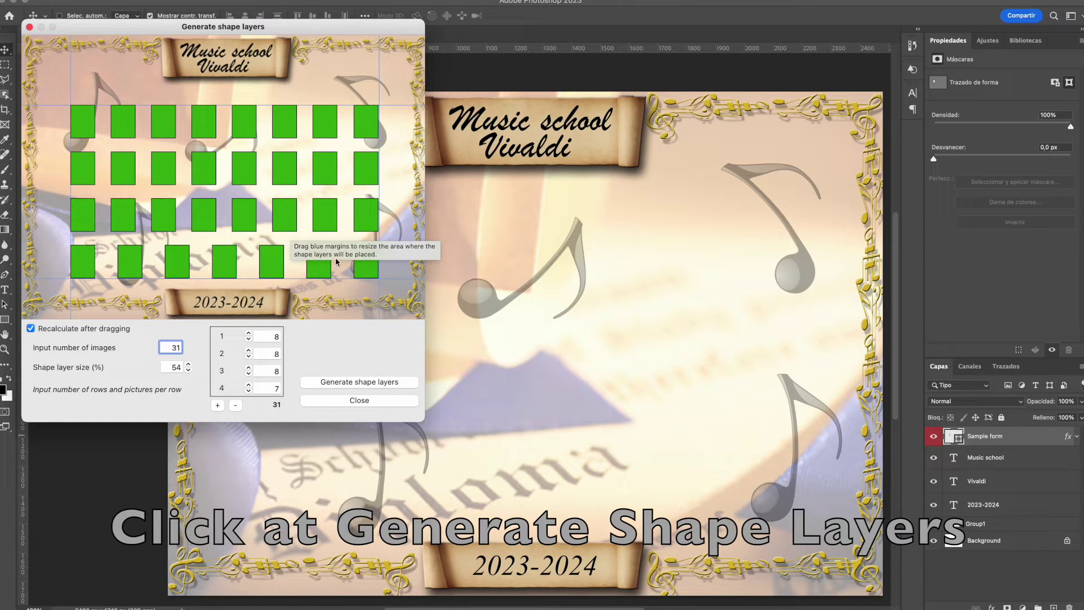
left_click(358, 382)
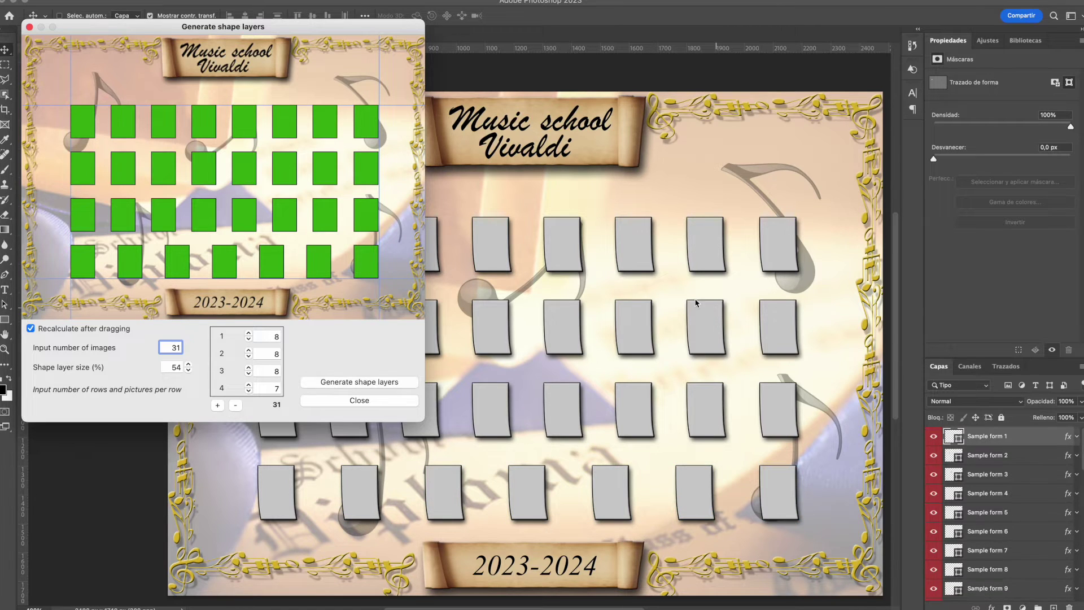
- Move the generator window aside to check the placeholders on the canvas, then close it
left_click_drag(215, 33, 893, 20)
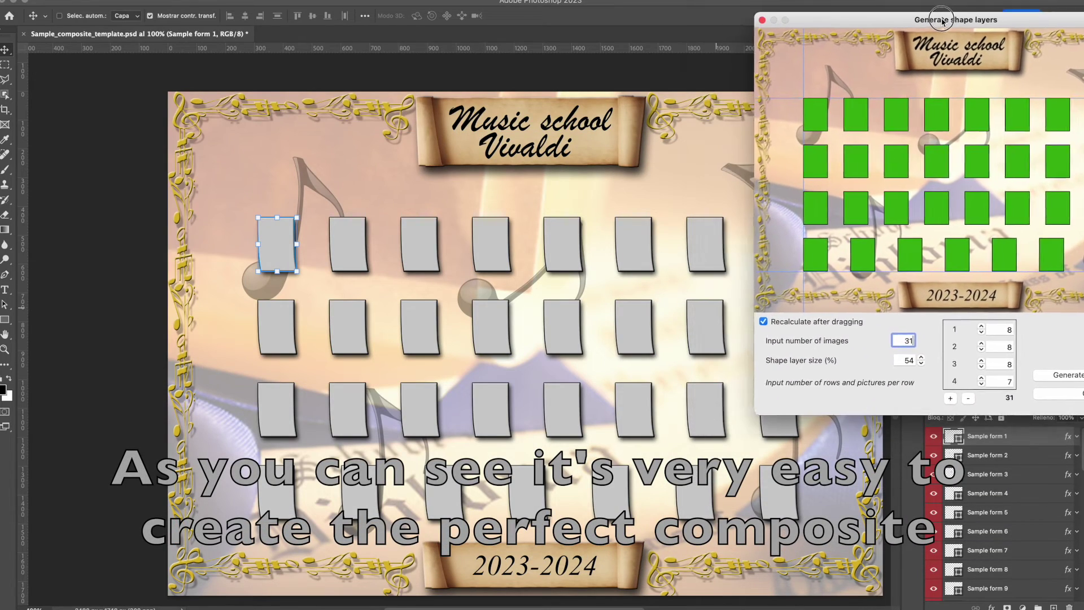
left_click_drag(942, 21, 522, 70)
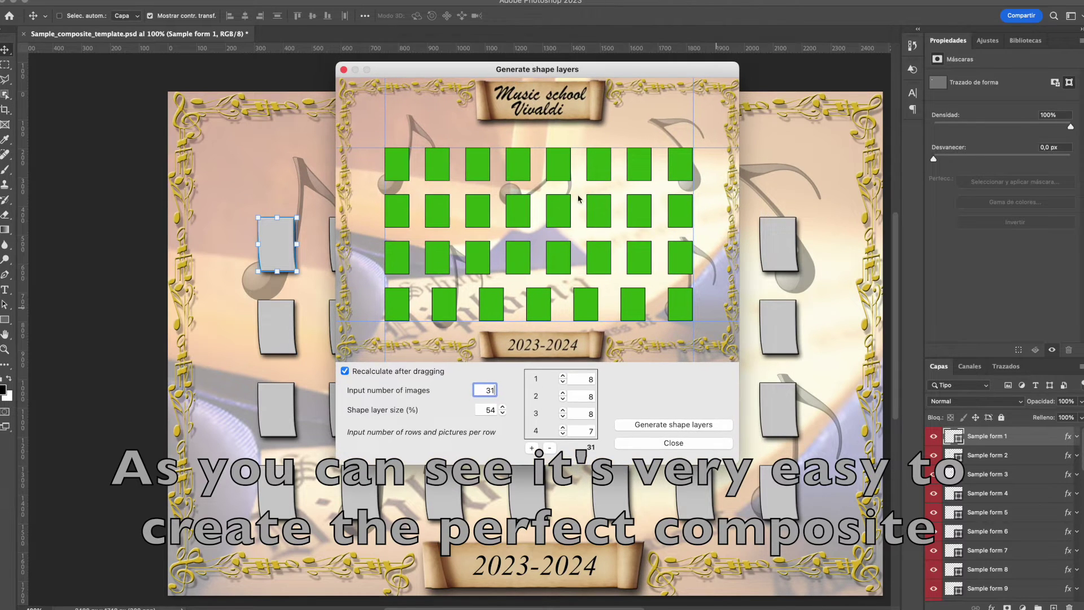
left_click(692, 444)
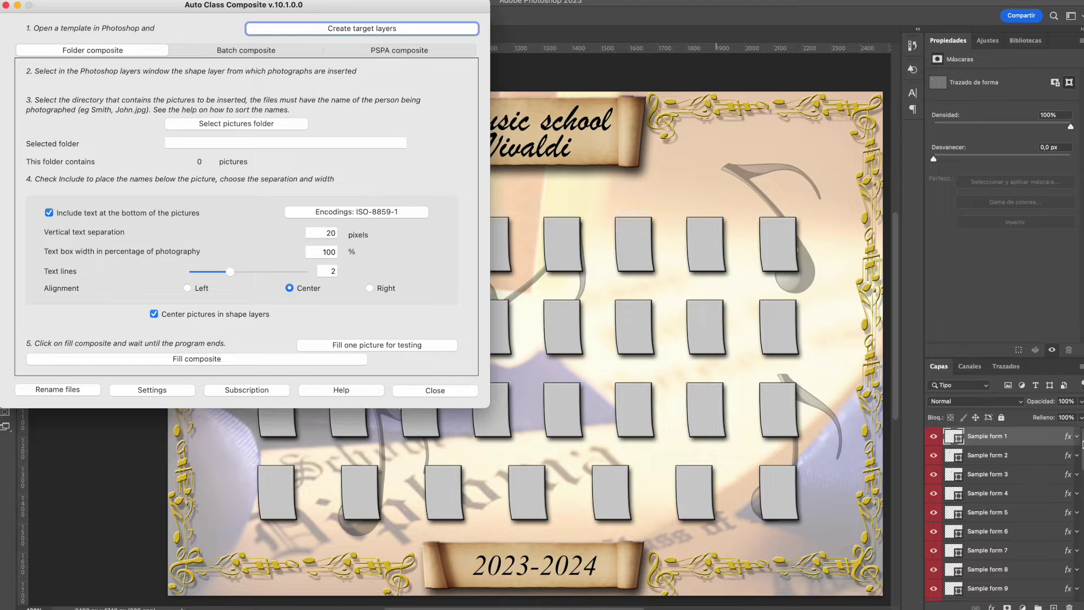
- Set Documents > Auto Class Composite > Sample > Students as the pictures folder (4 pictures)
left_click(985, 436)
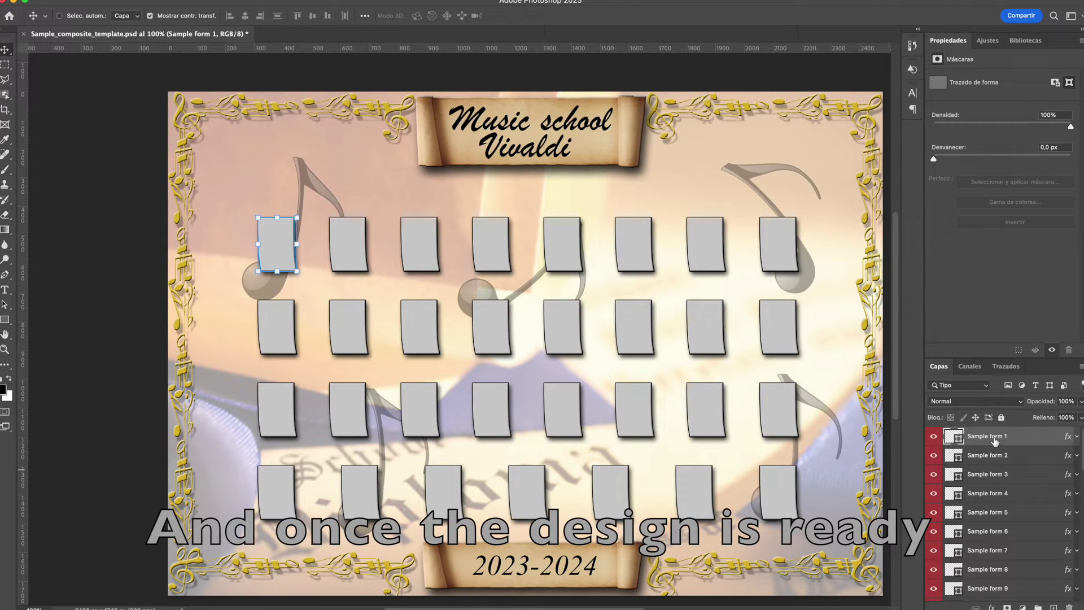
key("super+Tab")
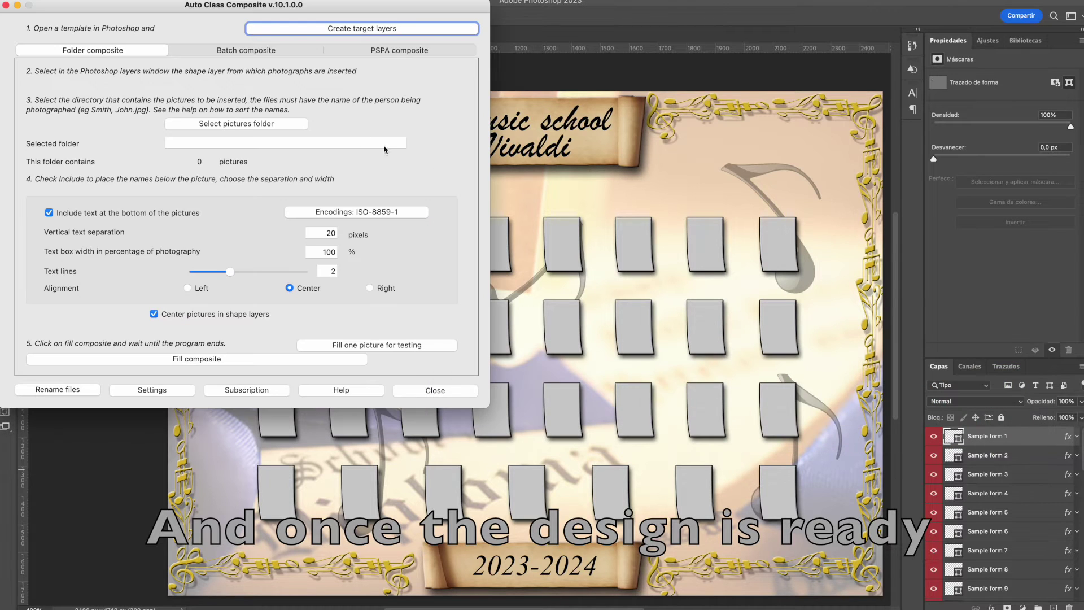
left_click(231, 123)
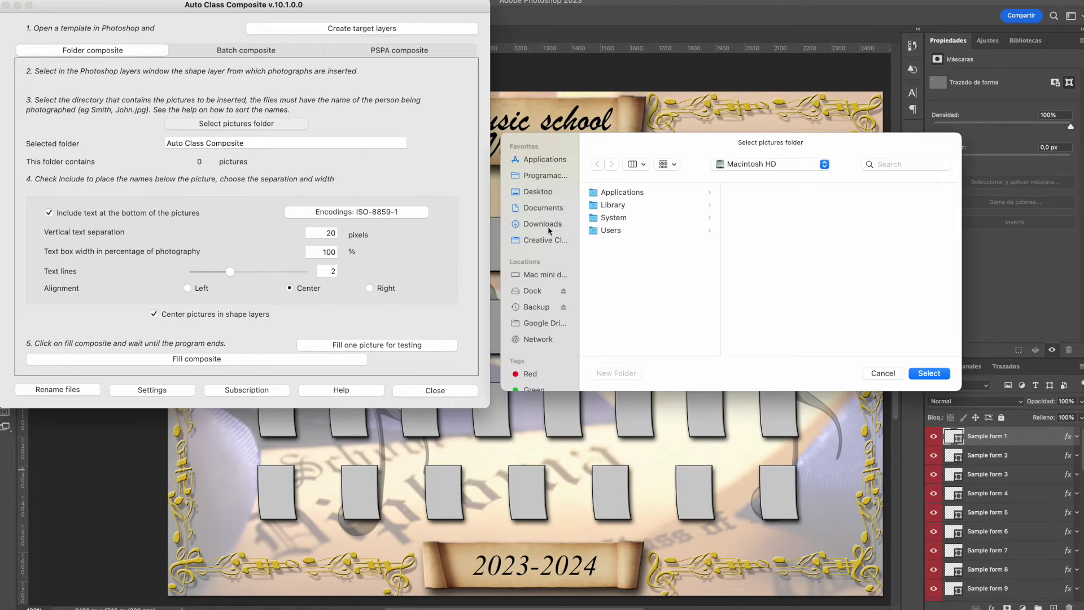
left_click(542, 209)
left_click(649, 218)
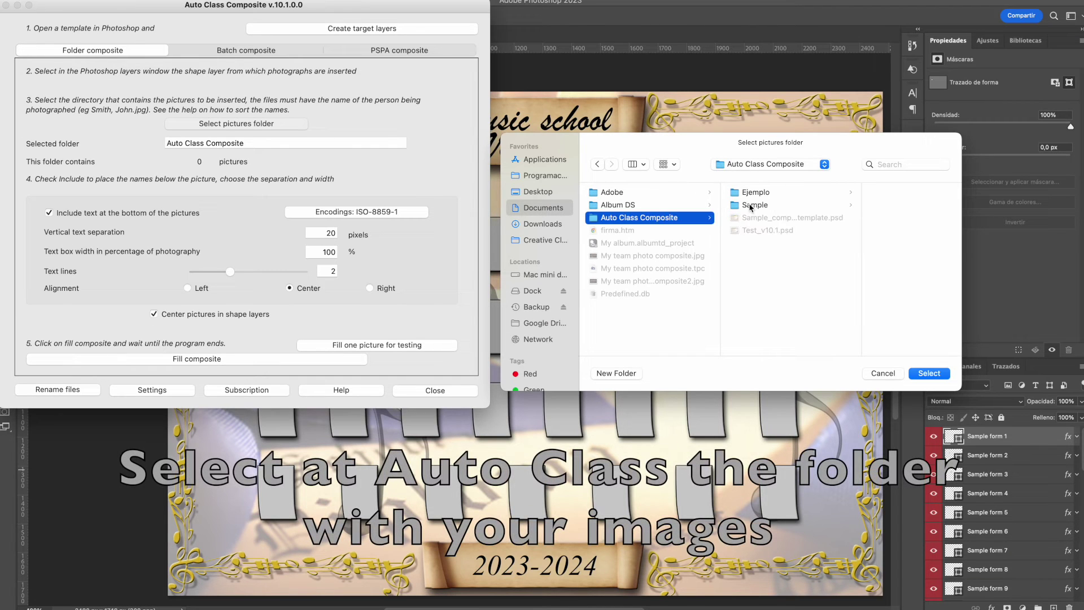
left_click(751, 207)
left_click(874, 220)
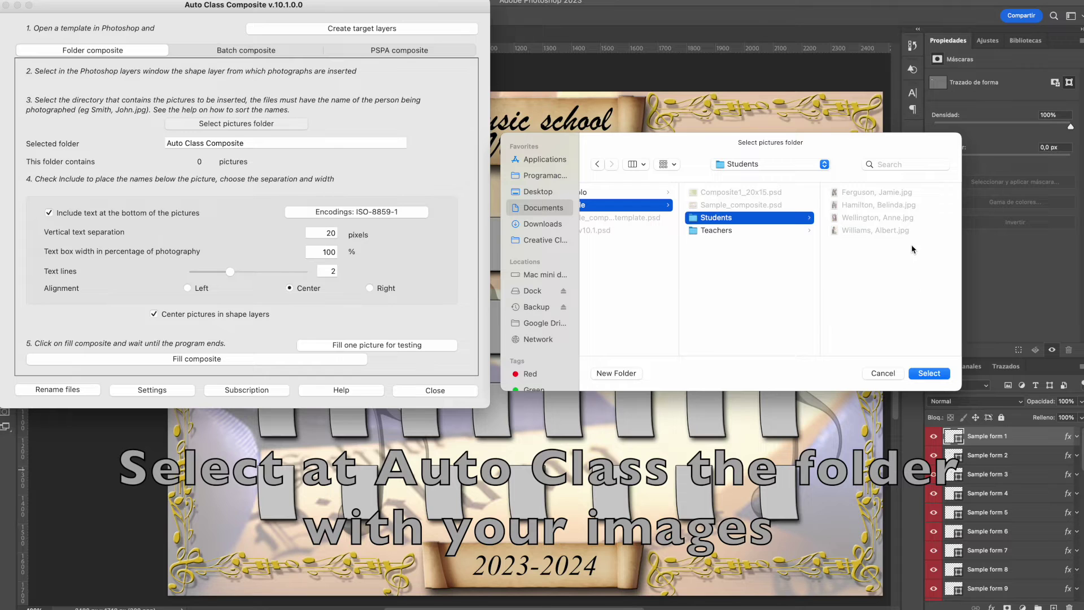
left_click(929, 373)
left_click(329, 233)
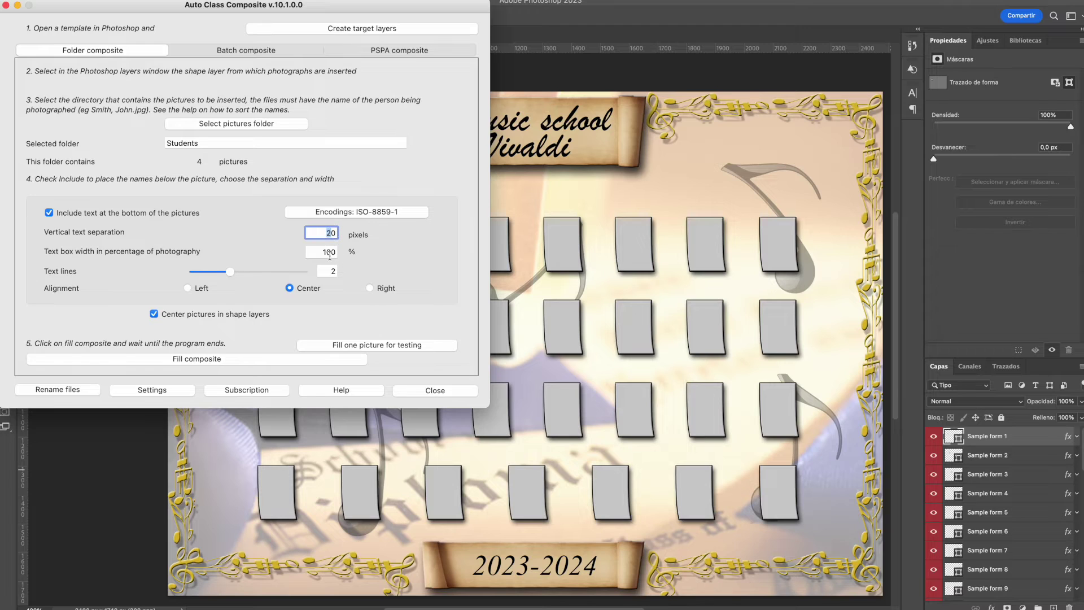
- Set the text box width to 140% and fill the composite with the four student photos
double_click(325, 233)
double_click(324, 250)
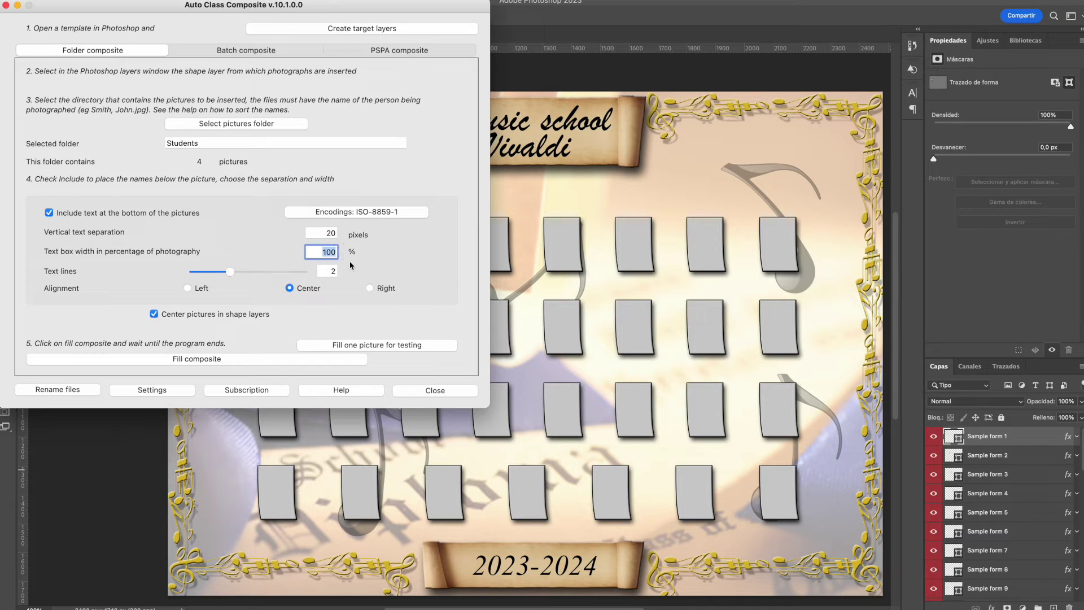
type("1")
left_click(319, 232)
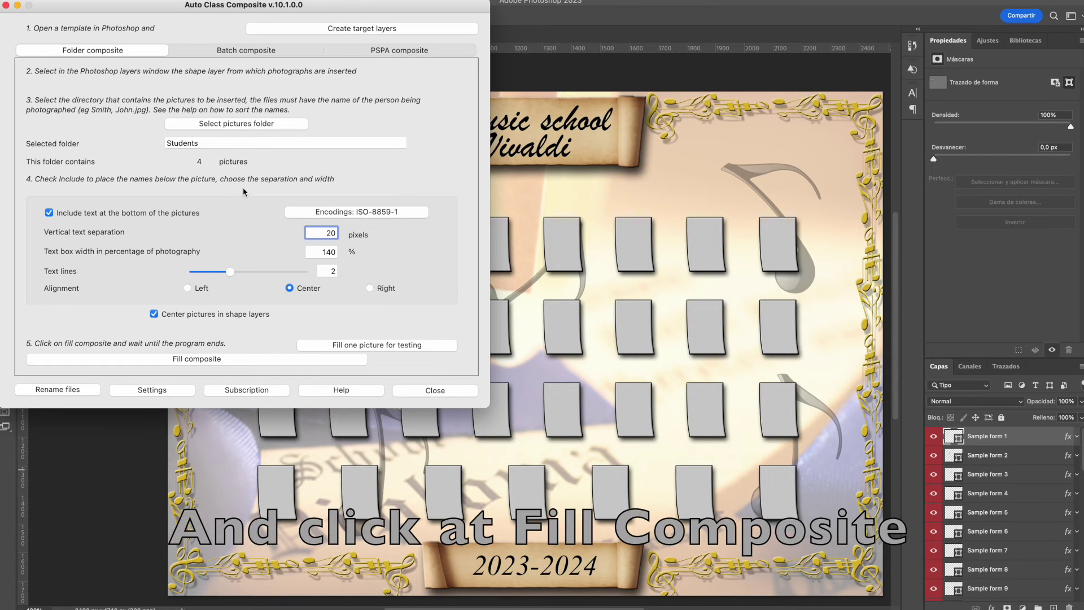
left_click(228, 359)
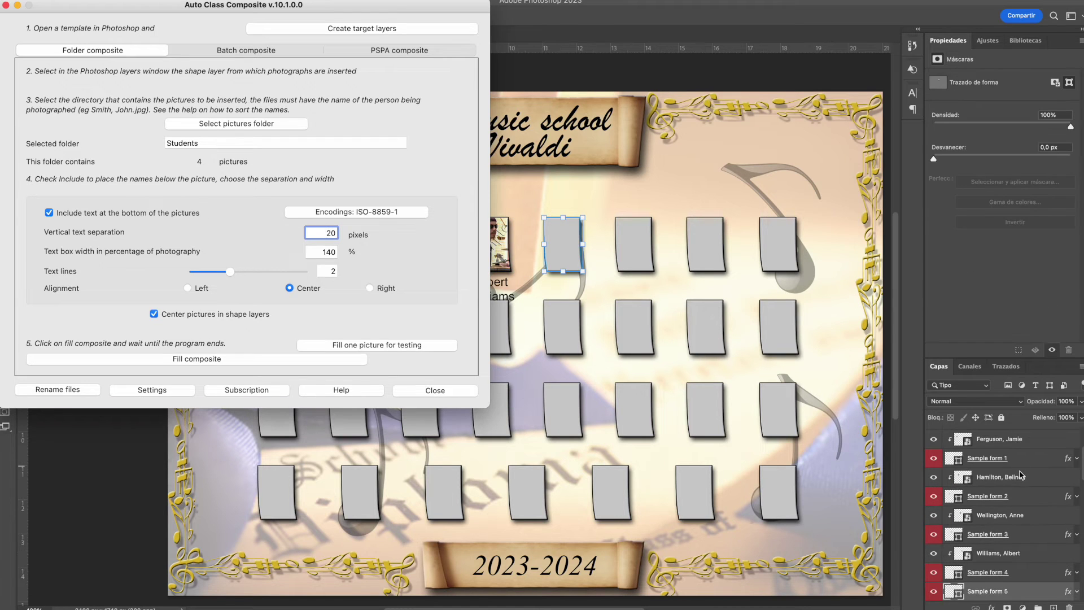
- Select the four student name text layers and set their font size to 7 pt
left_click(600, 287)
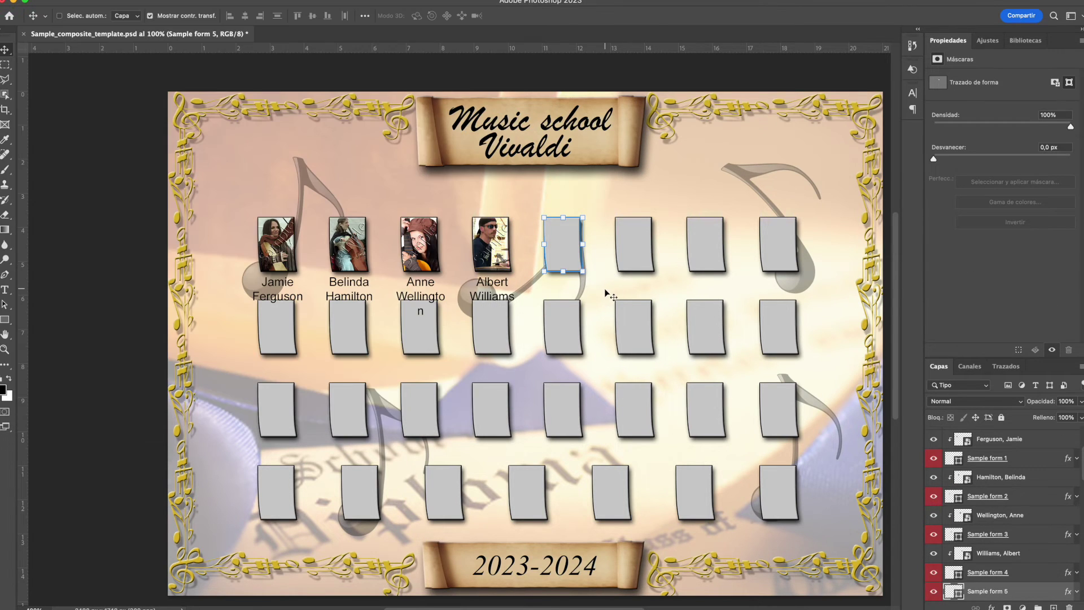
scroll(1019, 495, "up", 5)
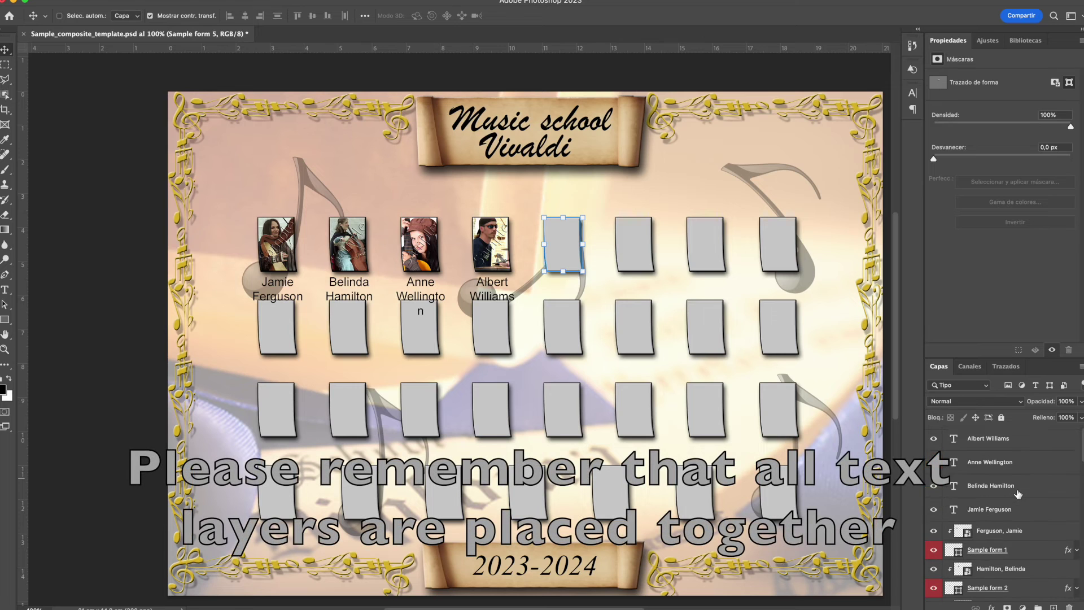
left_click(1003, 443)
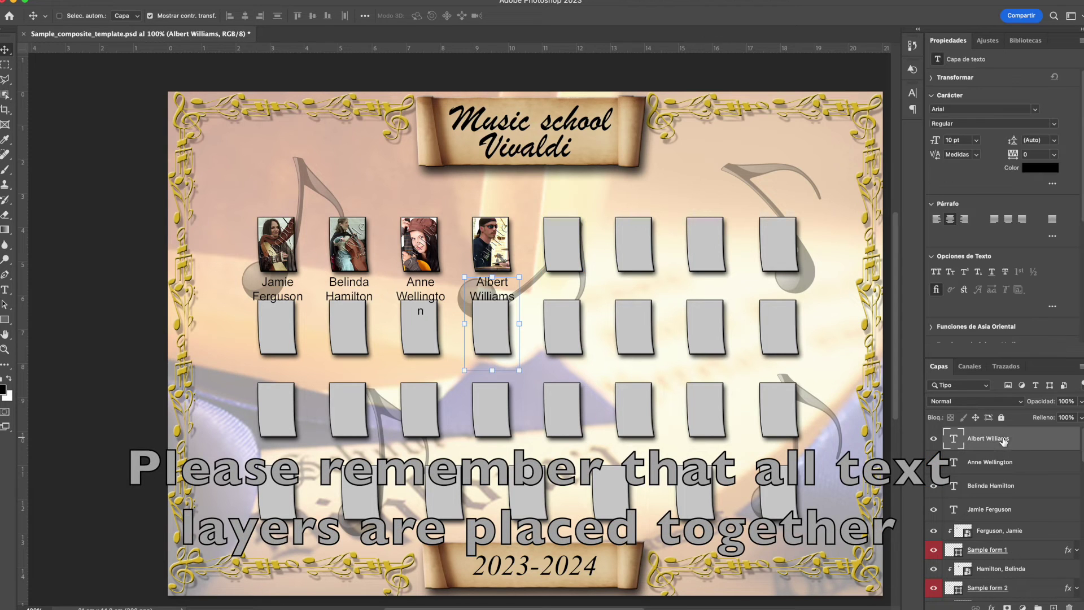
left_click(1010, 515, "shift")
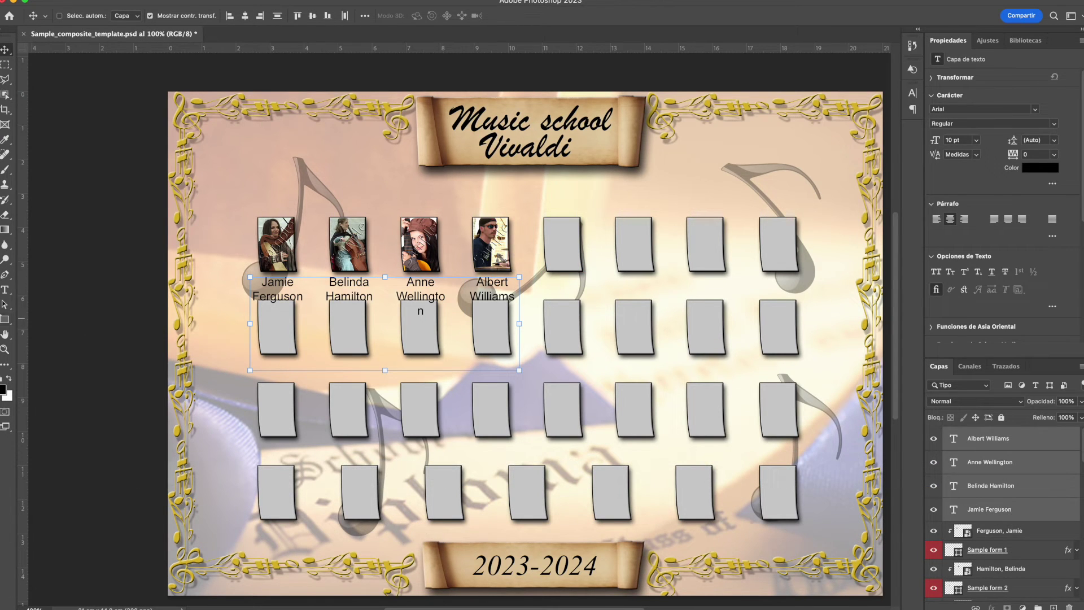
left_click(5, 289)
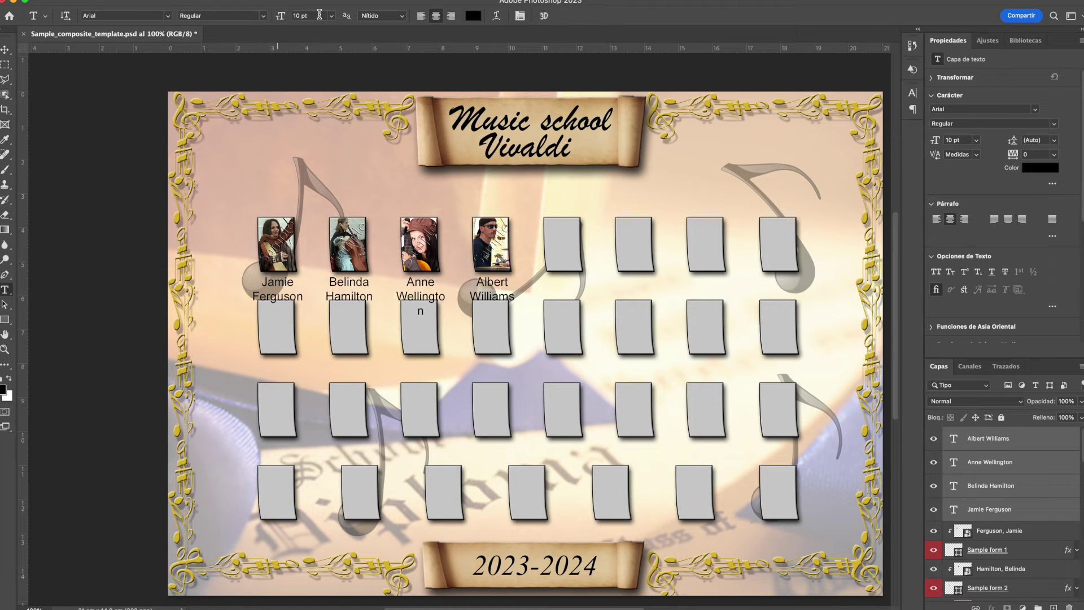
left_click(332, 16)
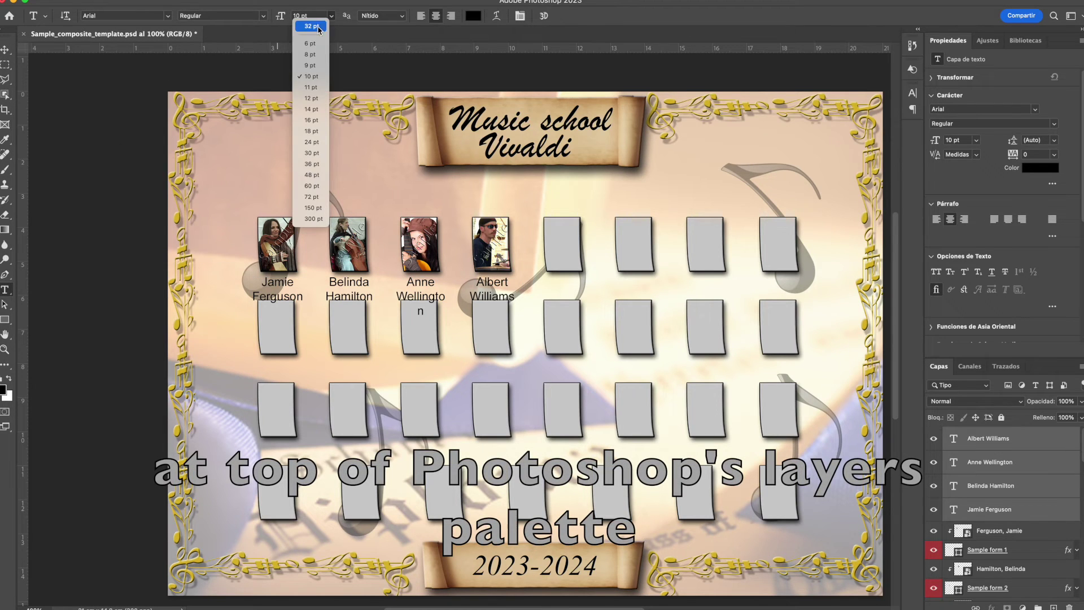
left_click(309, 54)
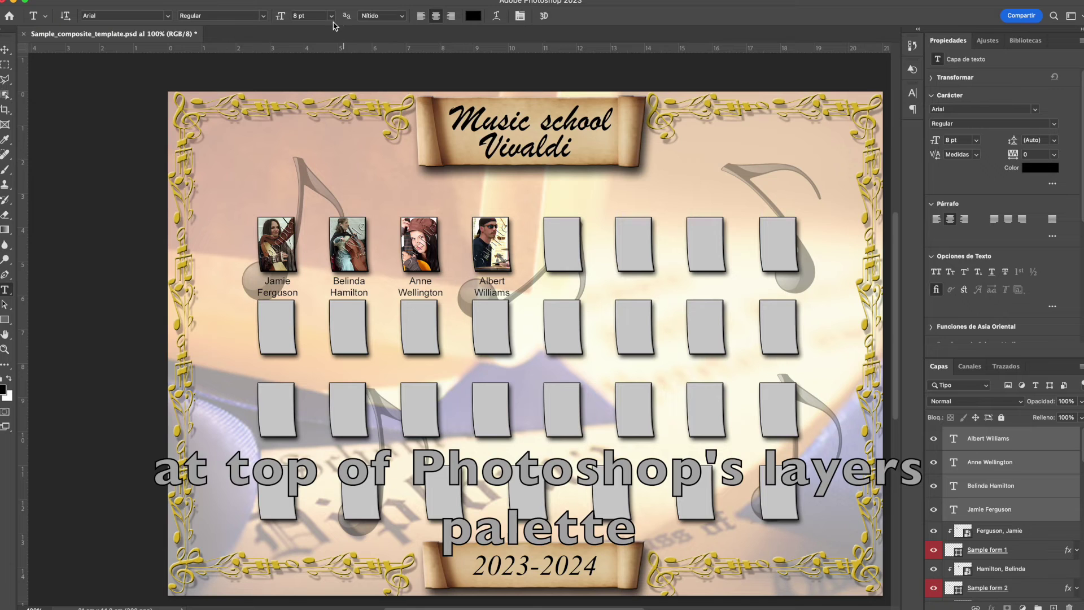
left_click_drag(289, 17, 282, 19)
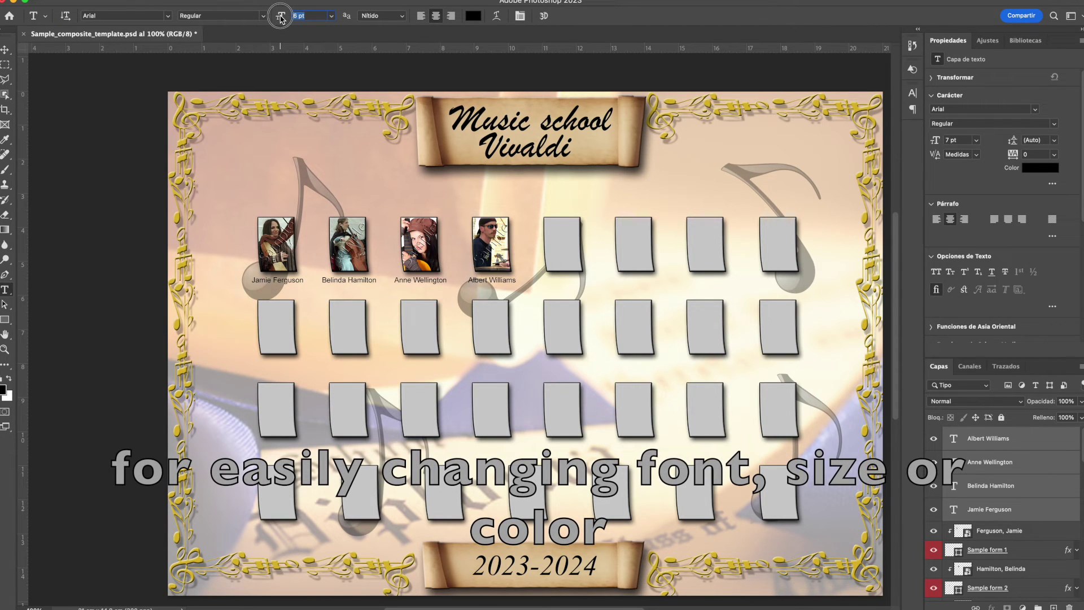
left_click_drag(282, 19, 282, 18)
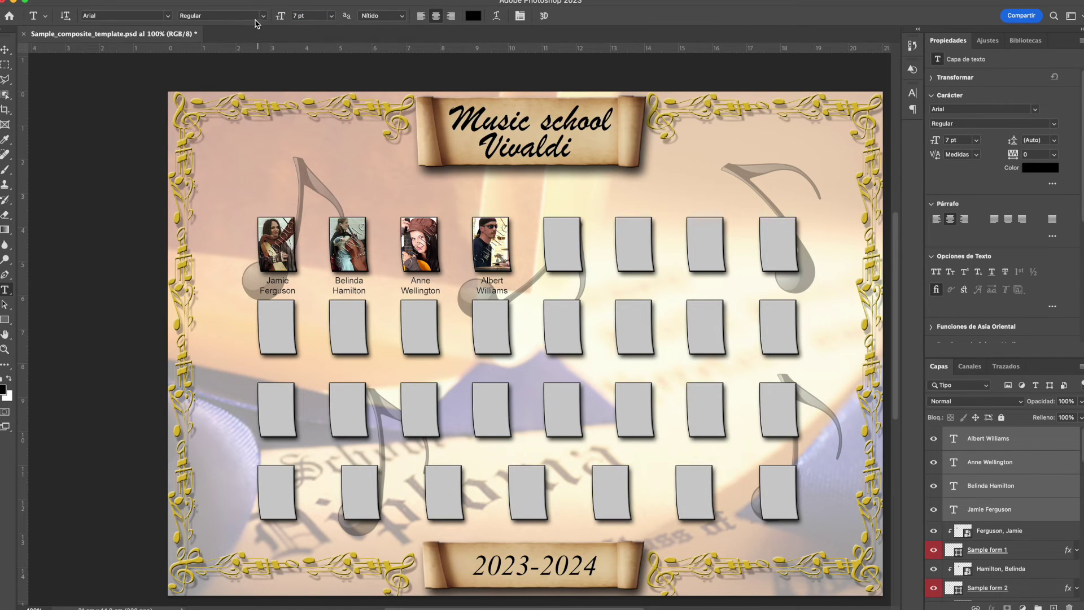
left_click(168, 16)
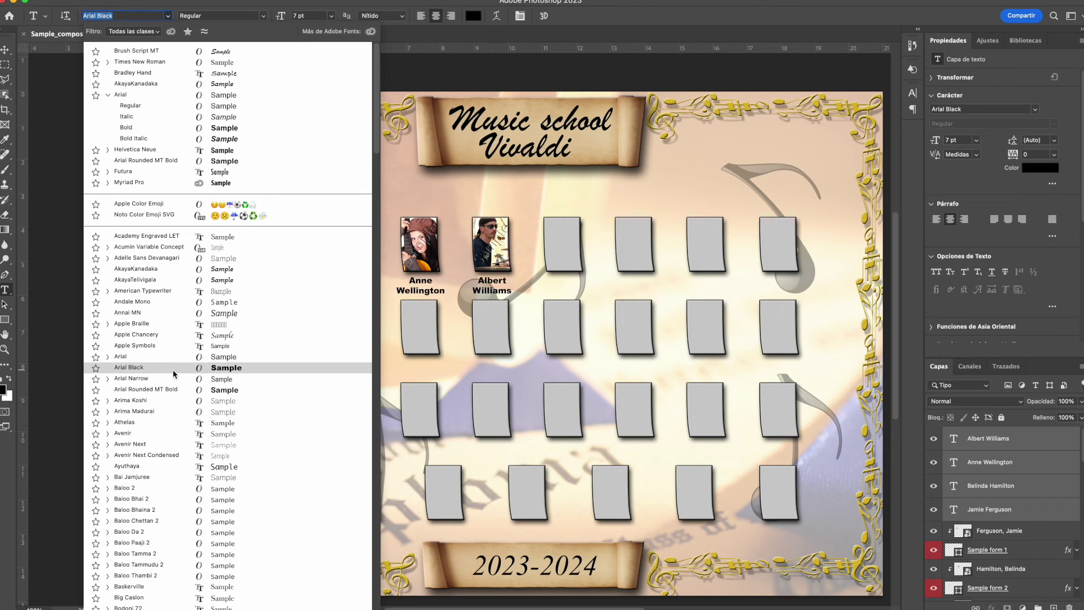
- Apply Apple Chancery to the name captions, zoom in to check them, then fit the composite on screen
left_click(175, 335)
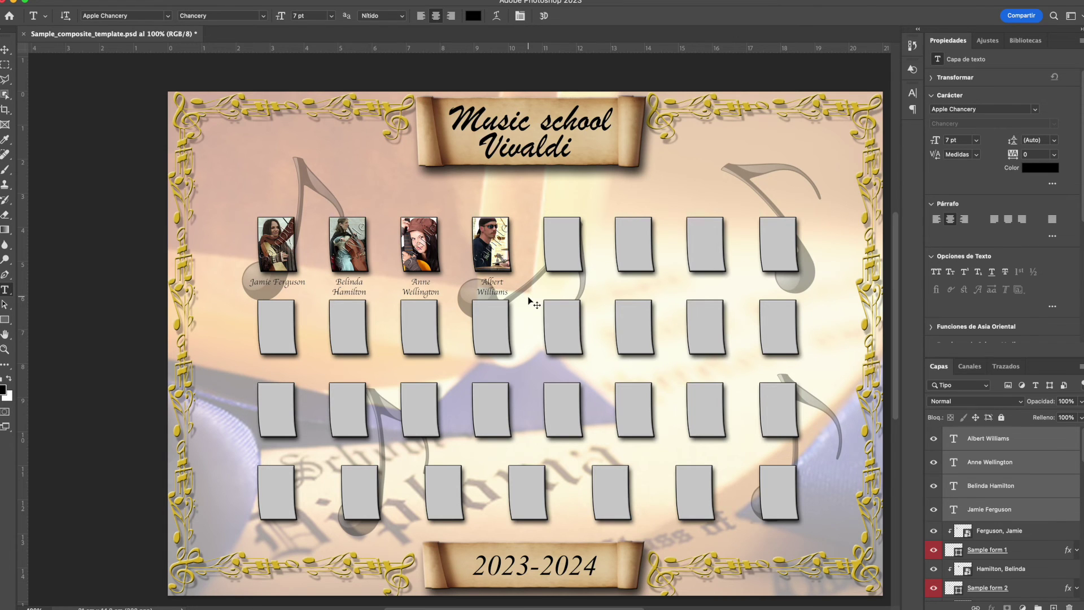
key("super+plus")
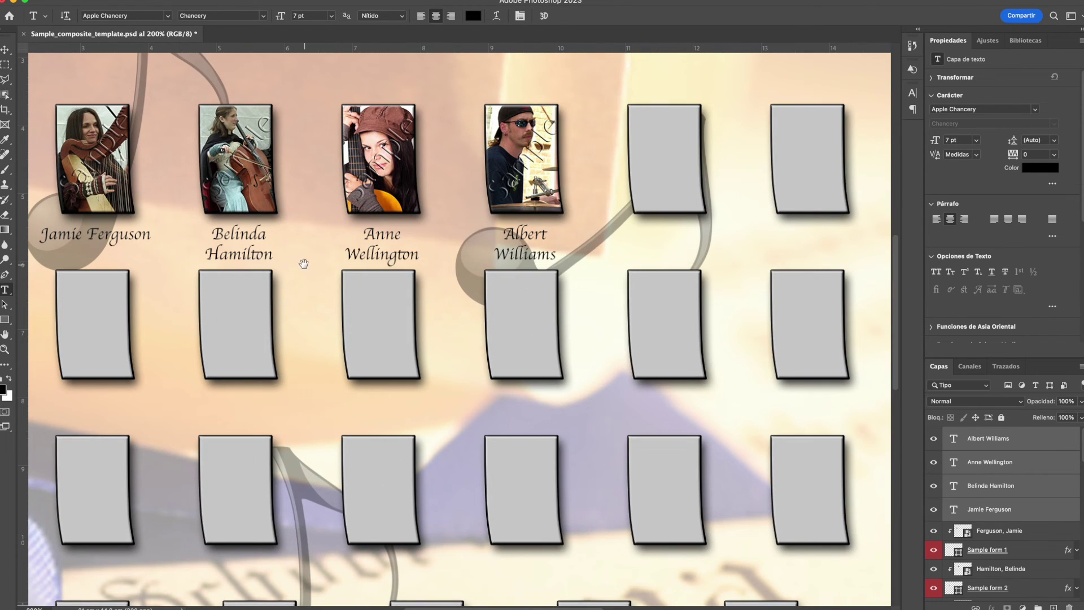
left_click_drag(302, 263, 423, 335)
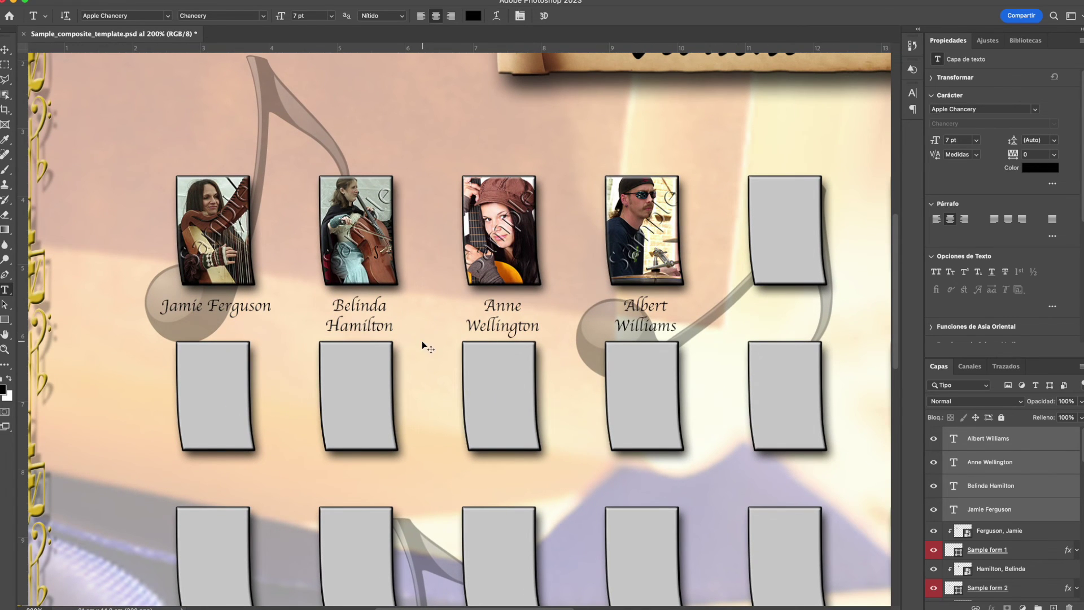
key("super+0")
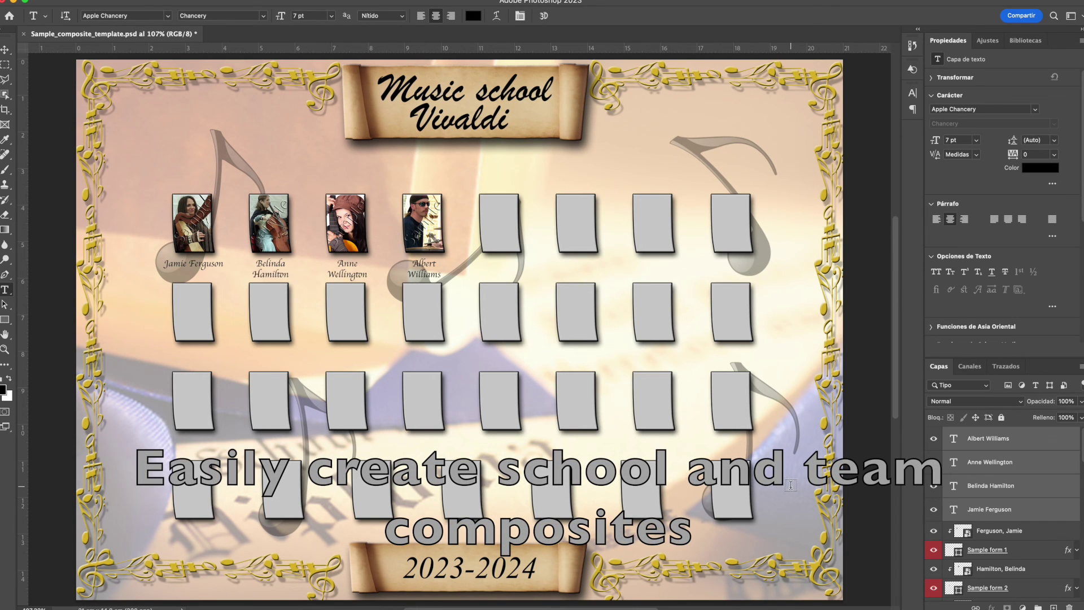
left_click(993, 439)
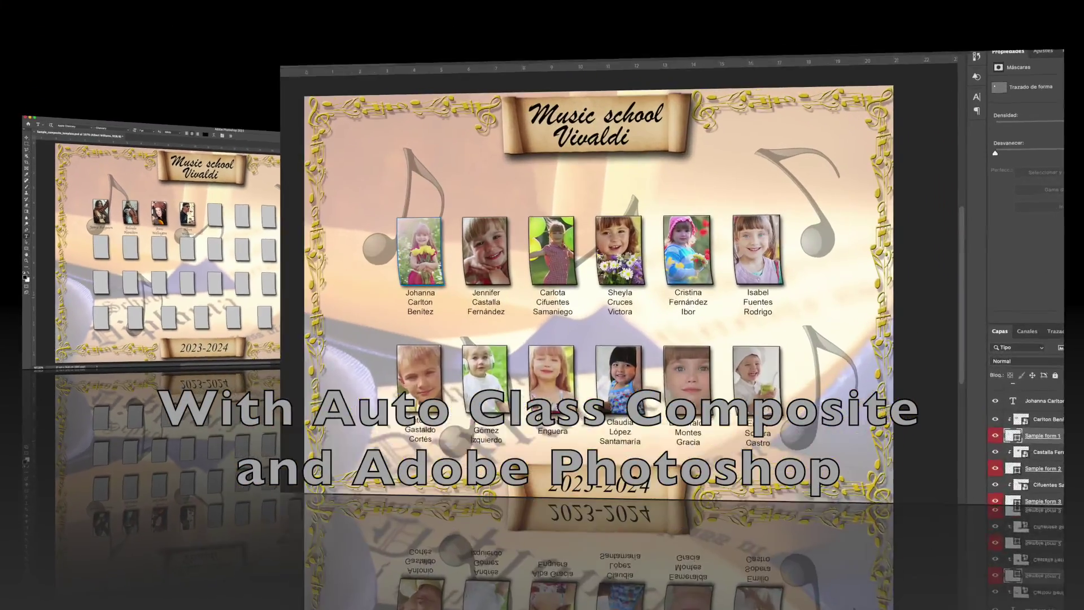